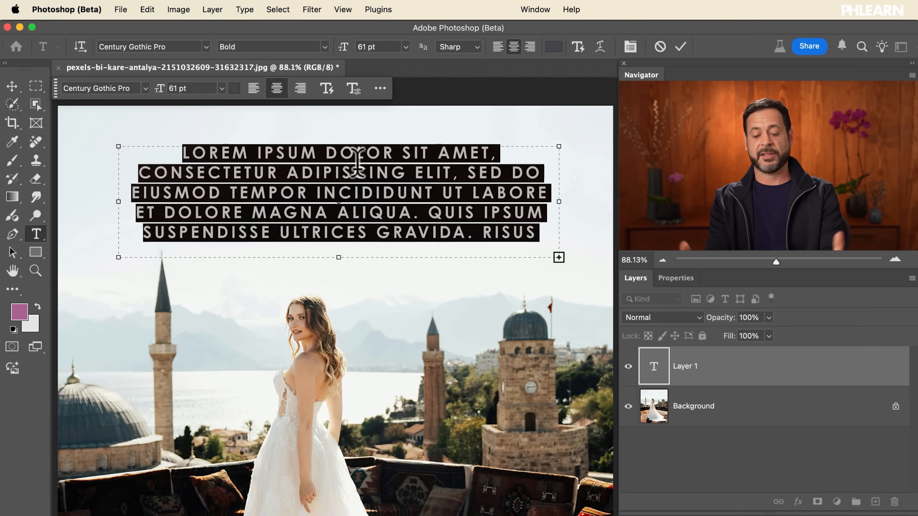
Replace the placeholder text with the copied sentences beginning "The stone walls are rough" and move the text block slightly lower in the sky
{"action": "type", "text": "THE STONE WALLS ARE ROUGH, WORN BY TIME. HER WHITE DRESS STANDS OUT AGAINST IT ALL."}
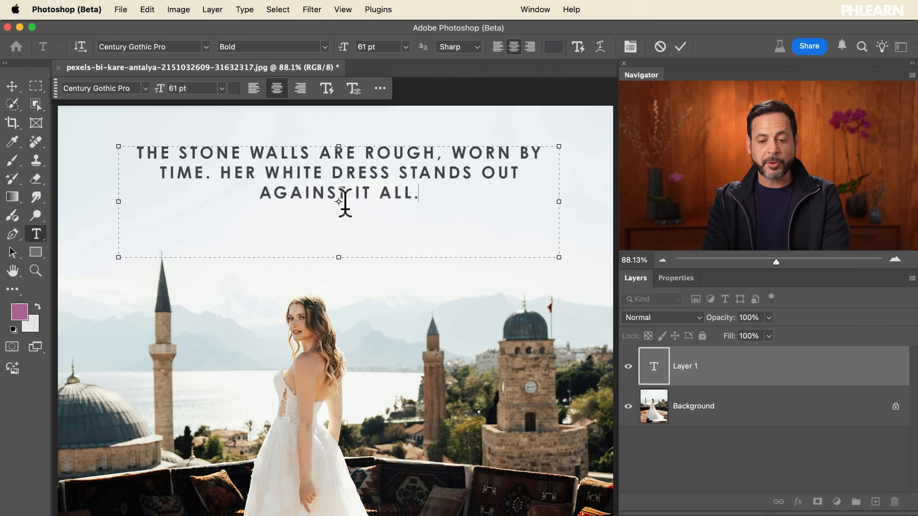
{"action": "left_click", "coordinate": [680, 47]}
{"action": "key", "text": "v"}
{"action": "left_click_drag", "start_coordinate": [405, 194], "coordinate": [405, 245]}
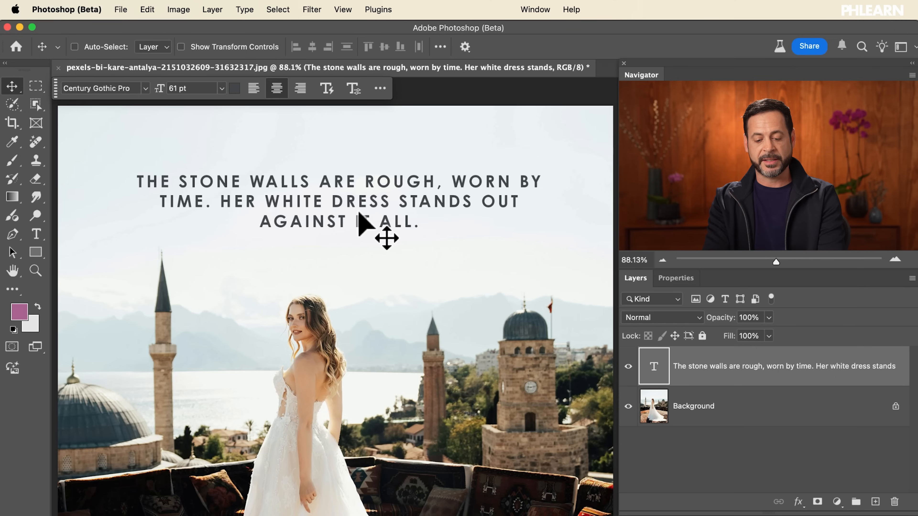
Resize the paragraph text box to a narrow column, then widen it until the text fits on three lines
{"action": "key", "text": "t"}
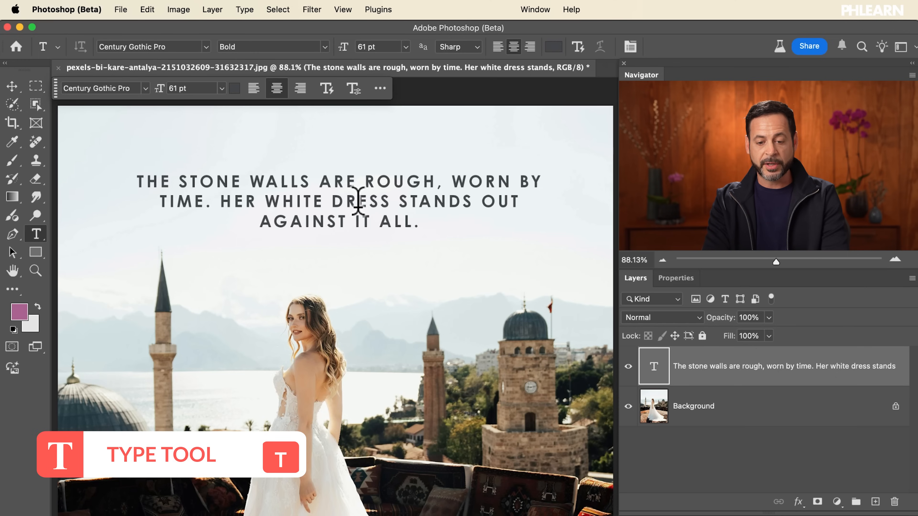
{"action": "left_click", "coordinate": [380, 199]}
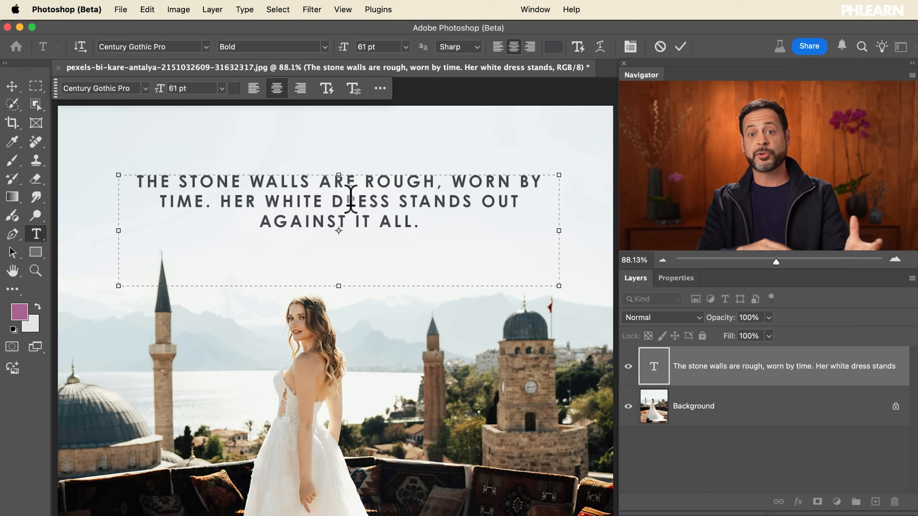
{"action": "left_click_drag", "start_coordinate": [558, 288], "coordinate": [212, 264]}
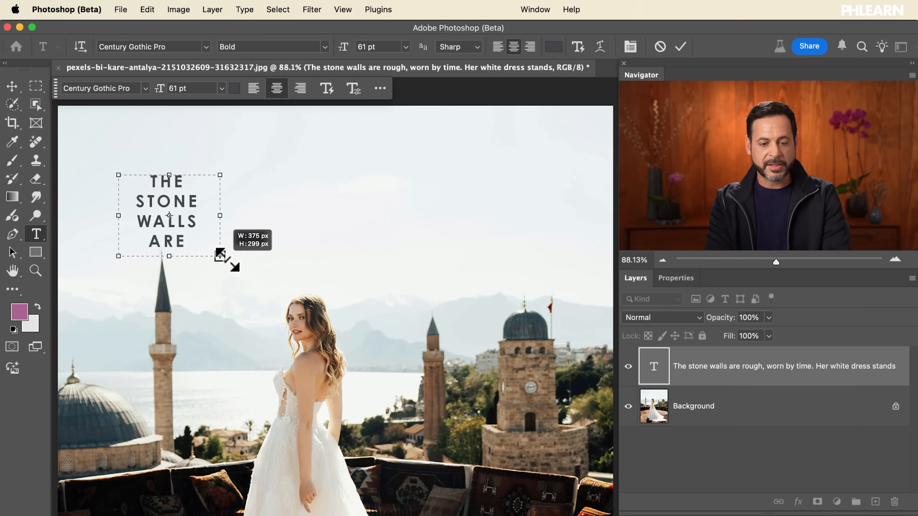
{"action": "left_click_drag", "start_coordinate": [267, 260], "coordinate": [408, 286]}
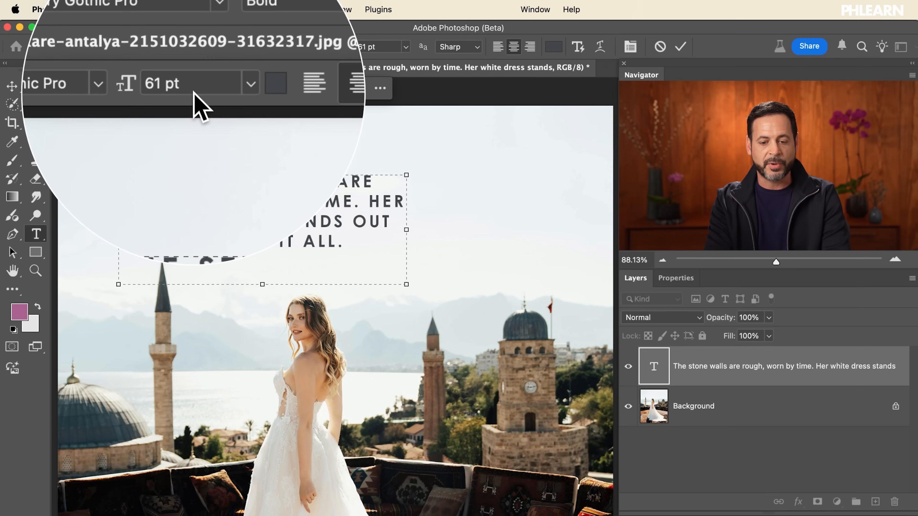
{"action": "left_click_drag", "start_coordinate": [406, 287], "coordinate": [544, 280]}
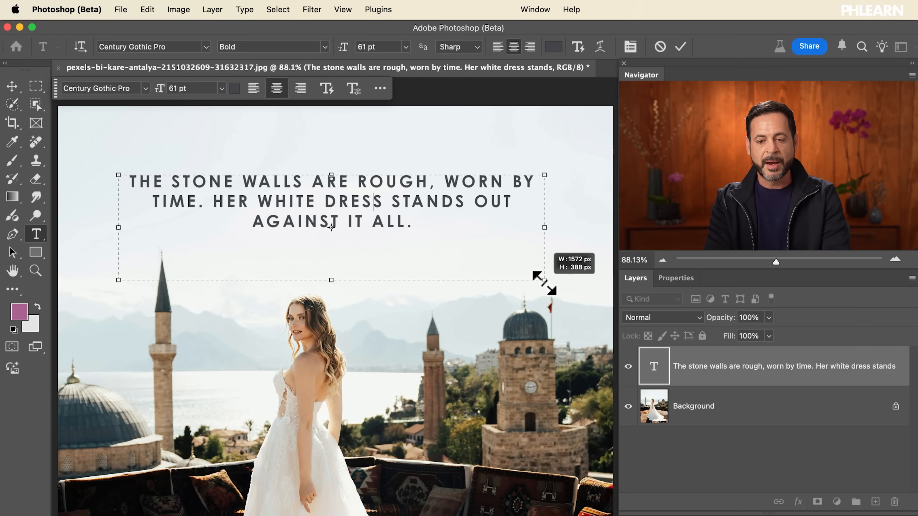
{"action": "left_click", "coordinate": [684, 47]}
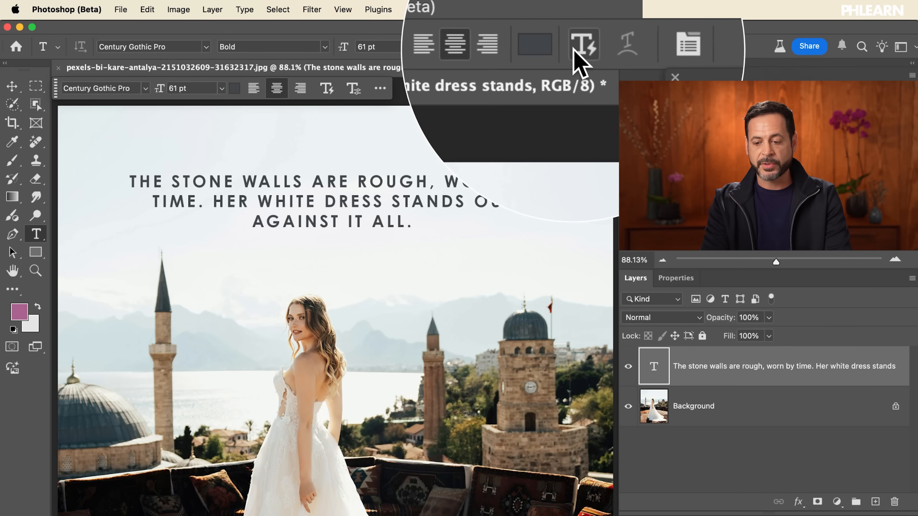
Turn on Dynamic Text for the text layer and reshape its box into a wide, shallow two-line block
{"action": "left_click", "coordinate": [326, 88]}
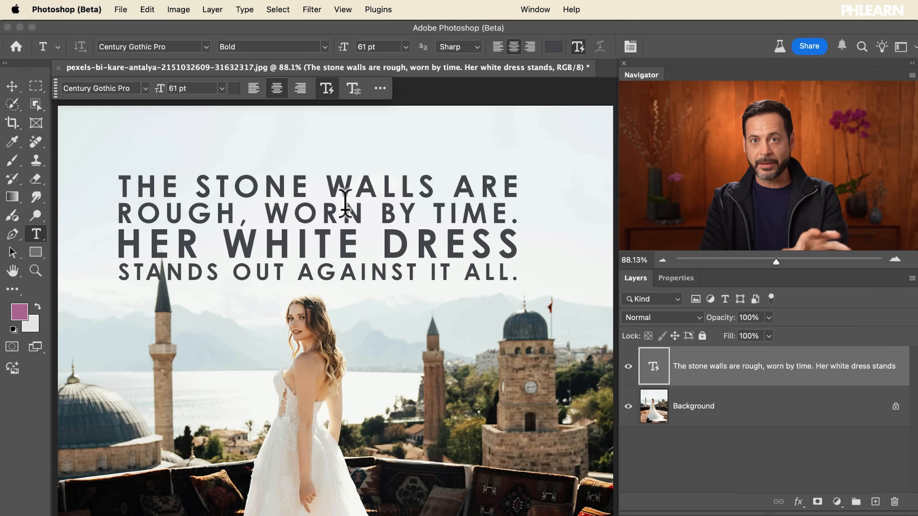
{"action": "left_click", "coordinate": [330, 240]}
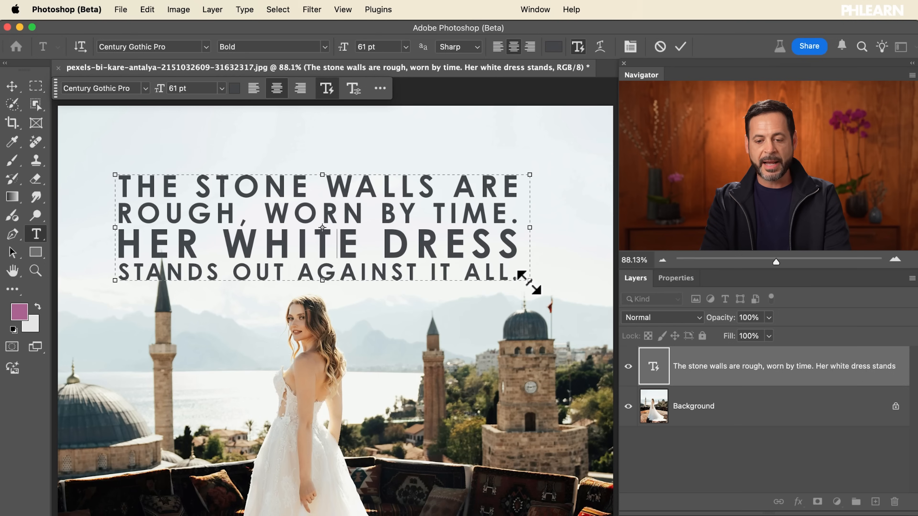
{"action": "left_click_drag", "start_coordinate": [529, 280], "coordinate": [595, 208]}
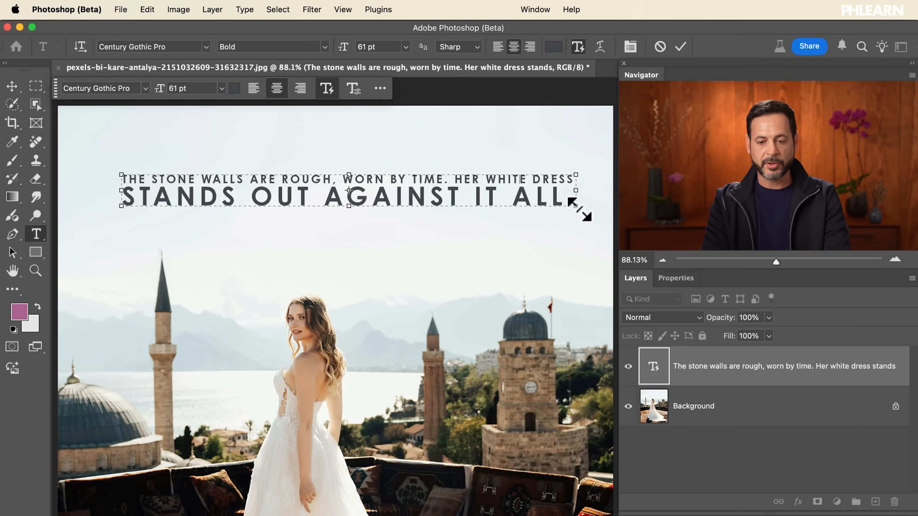
{"action": "left_click", "coordinate": [681, 48]}
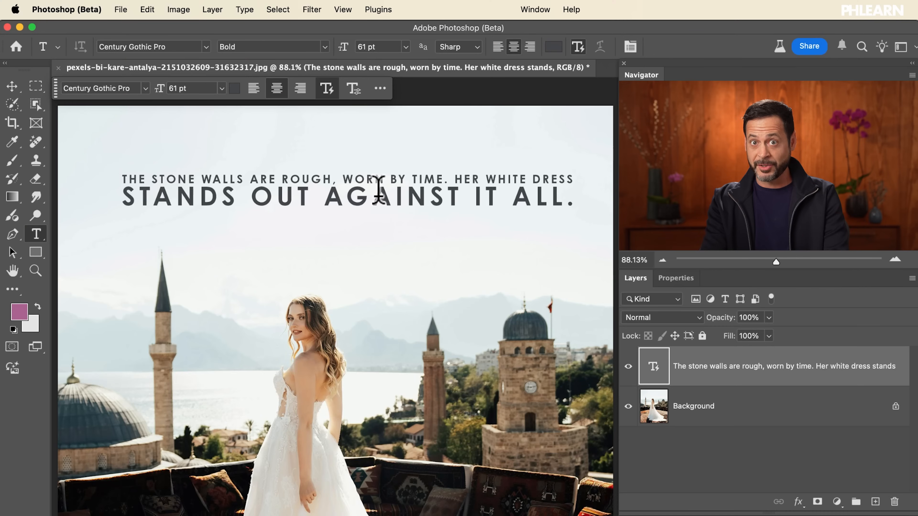
Enlarge the dynamic text box into a five-line block overlapping the bride's head, and move it up and slightly left
{"action": "left_click", "coordinate": [349, 190]}
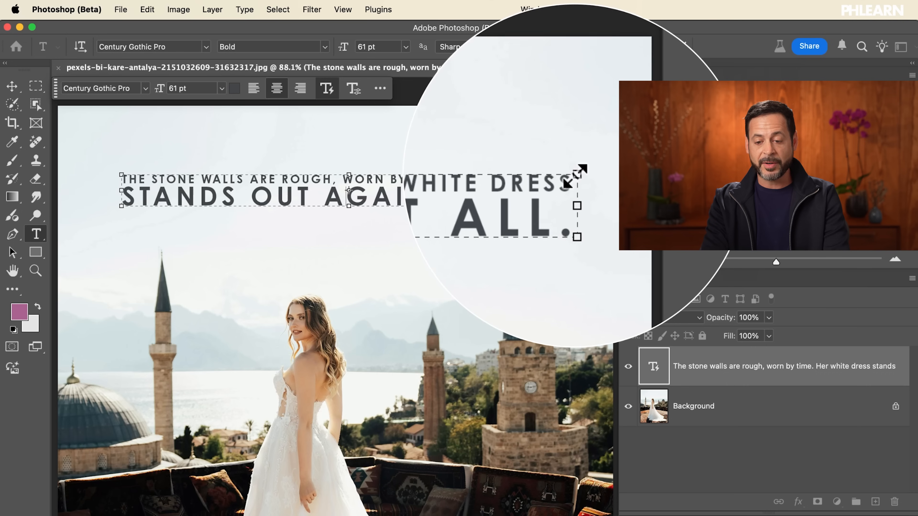
{"action": "left_click_drag", "start_coordinate": [575, 210], "coordinate": [607, 401]}
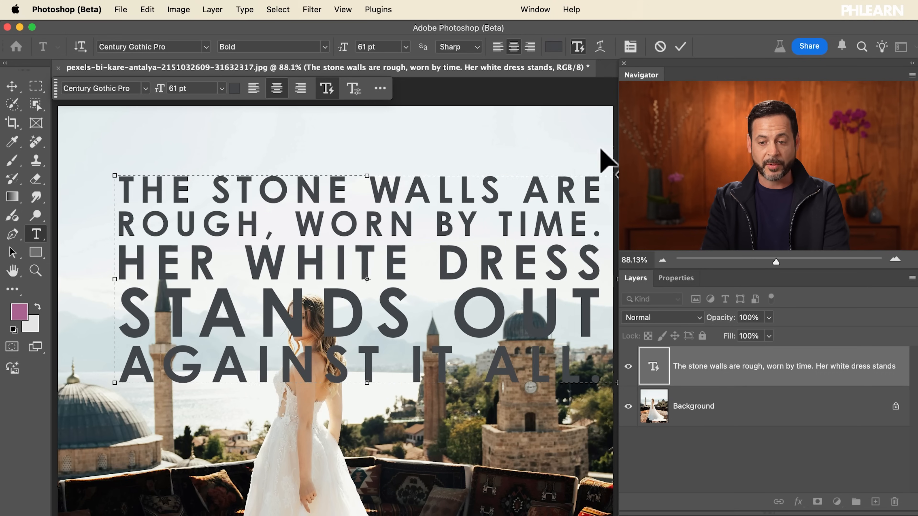
{"action": "left_click", "coordinate": [681, 47]}
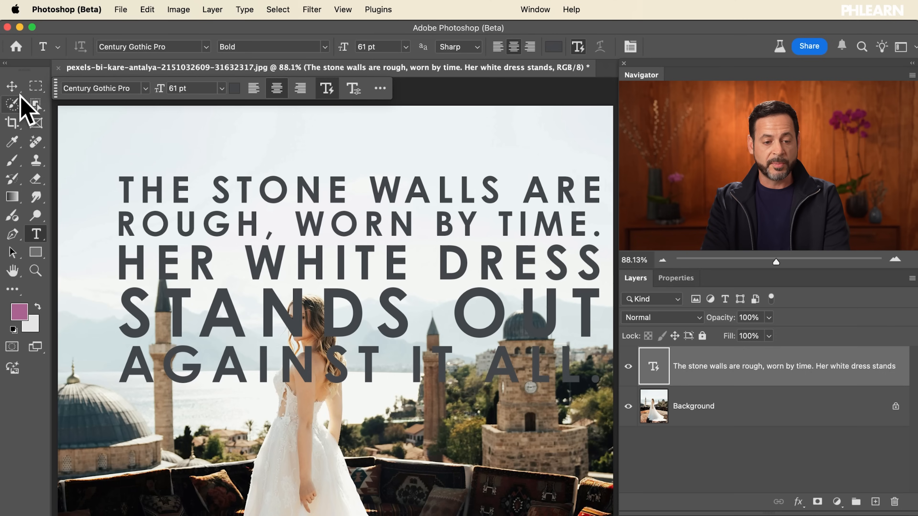
{"action": "left_click", "coordinate": [12, 86]}
{"action": "left_click_drag", "start_coordinate": [449, 318], "coordinate": [436, 264]}
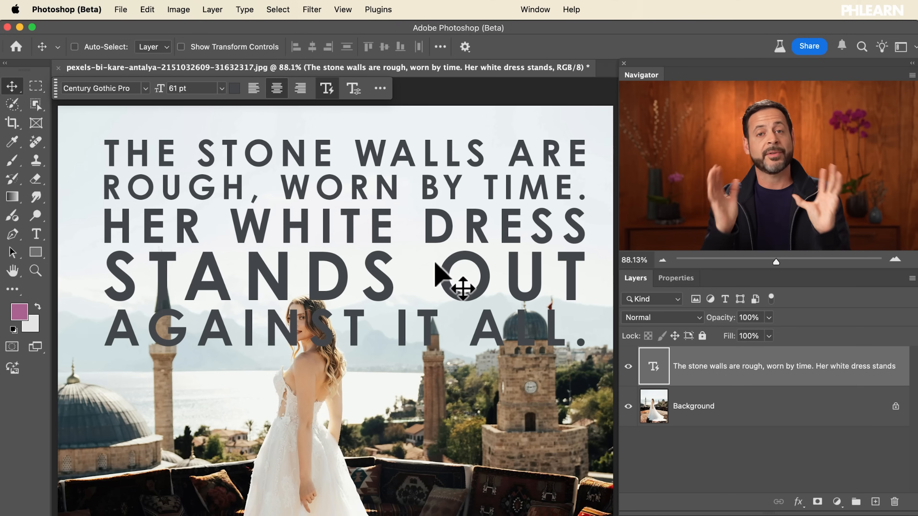
Select the bride on the Background layer using cloud-processed Select Subject, and mask her shape out of the text layer
{"action": "left_click", "coordinate": [714, 415]}
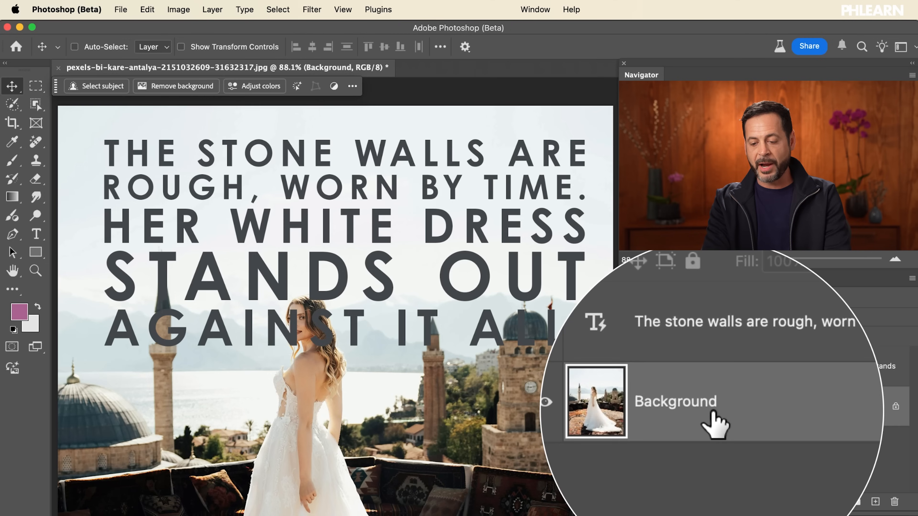
{"action": "left_click", "coordinate": [96, 87]}
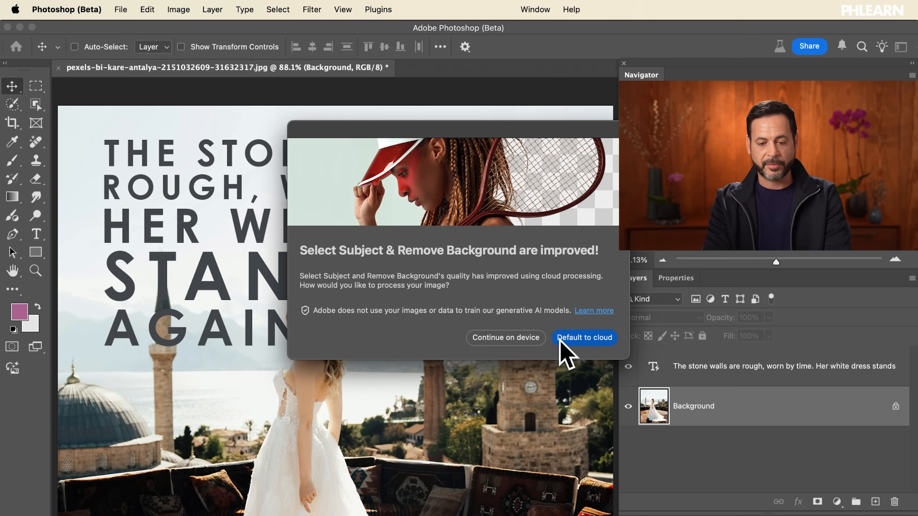
{"action": "left_click", "coordinate": [578, 337]}
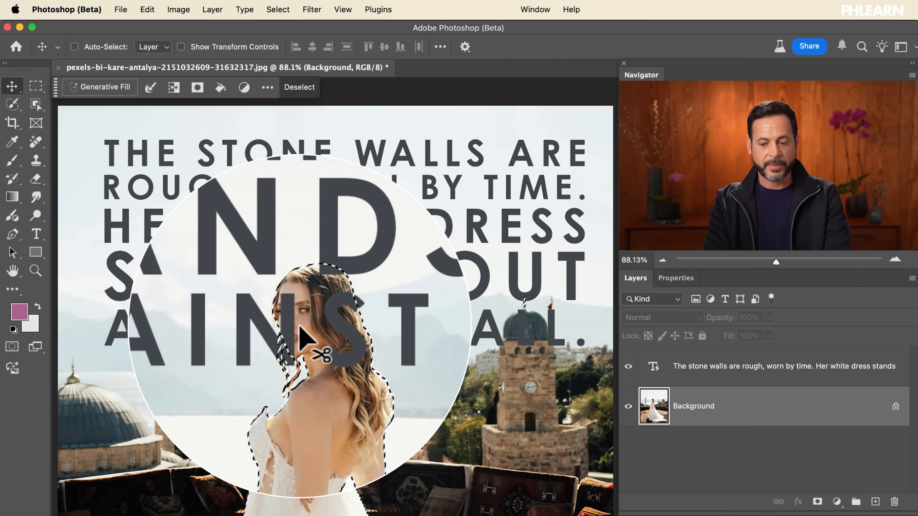
{"action": "left_click", "coordinate": [658, 370]}
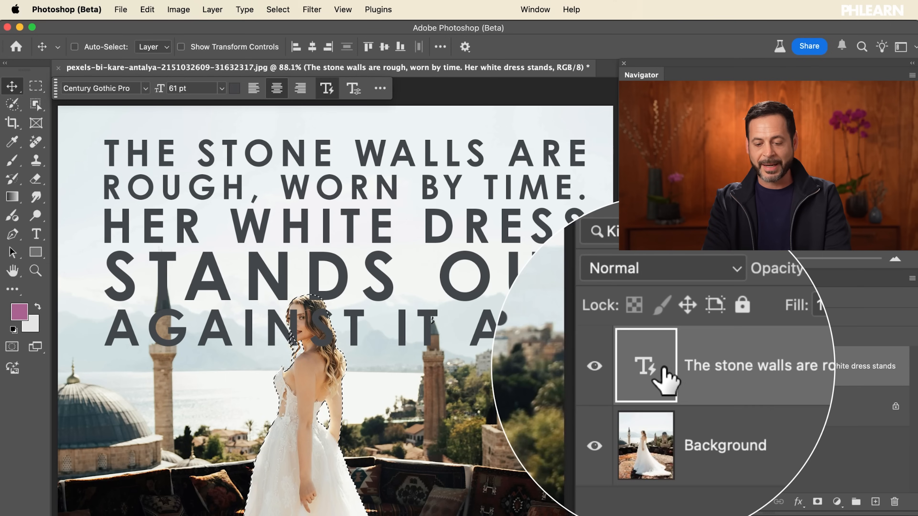
{"action": "left_click", "coordinate": [817, 503]}
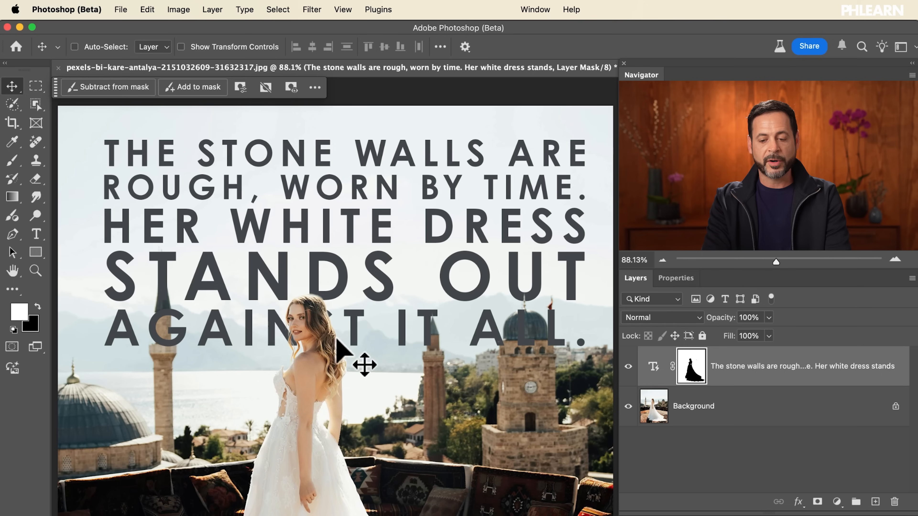
Reshape the masked dynamic text box into a narrow seven-line column above and to the left of the bride
{"action": "left_click", "coordinate": [652, 369]}
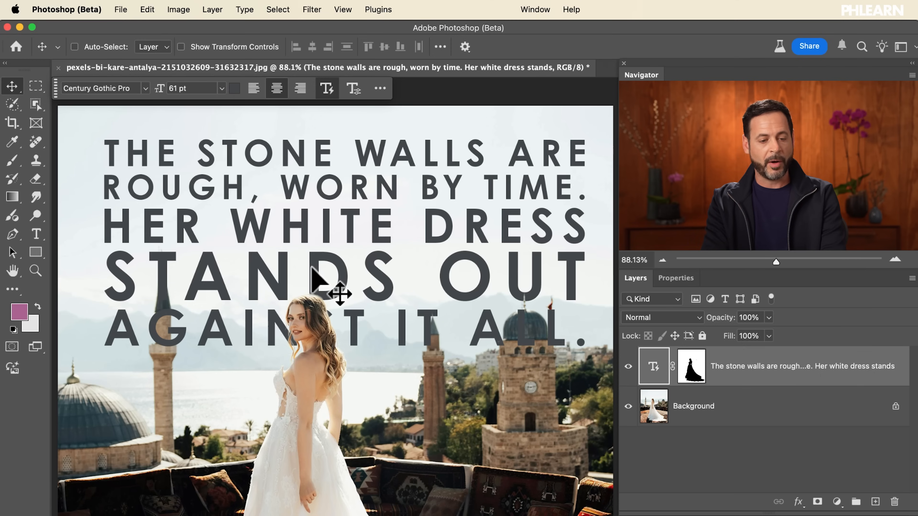
{"action": "left_click", "coordinate": [36, 235]}
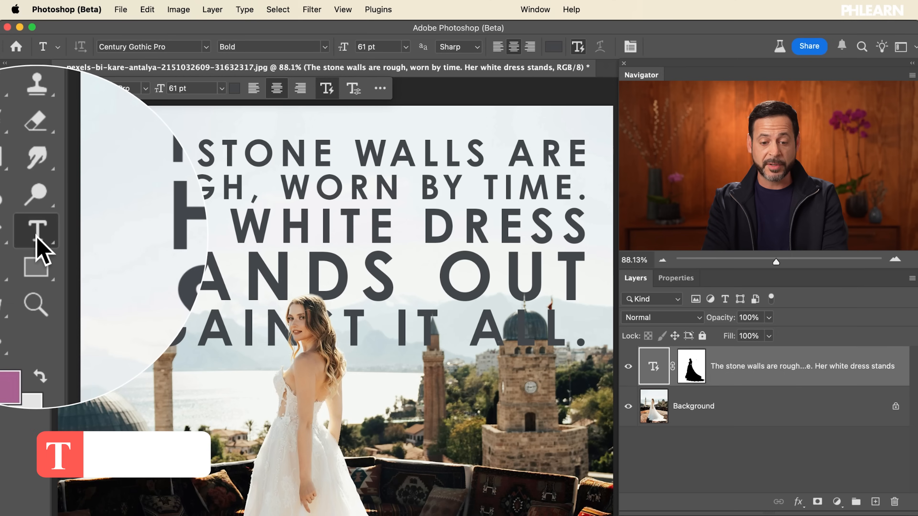
{"action": "left_click", "coordinate": [372, 218]}
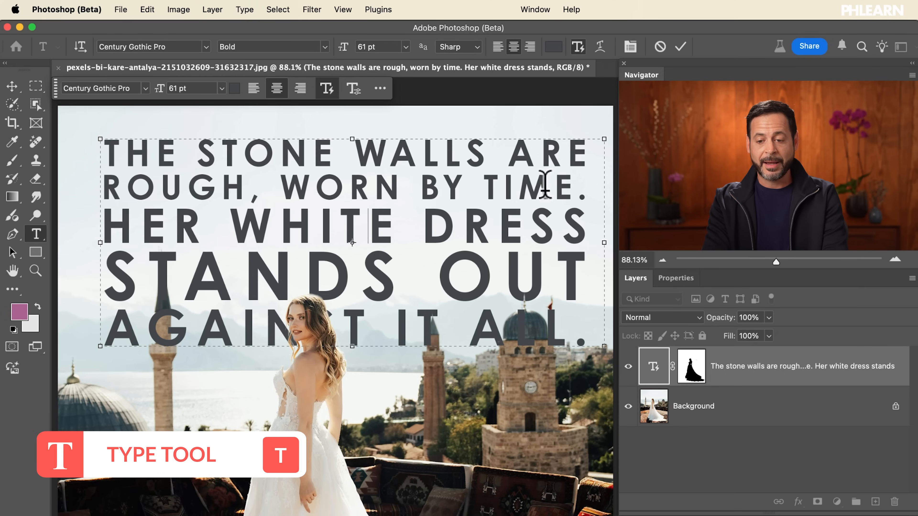
{"action": "left_click_drag", "start_coordinate": [602, 141], "coordinate": [563, 223]}
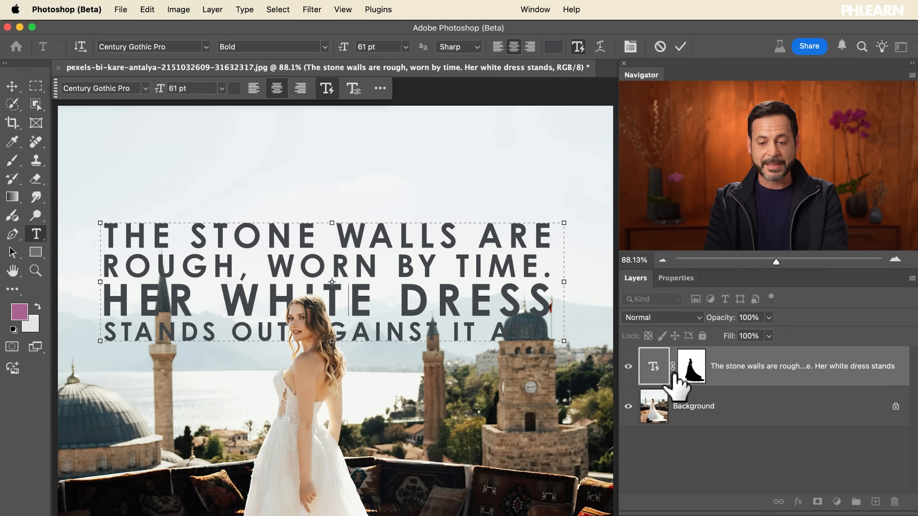
{"action": "left_click_drag", "start_coordinate": [563, 223], "coordinate": [336, 133]}
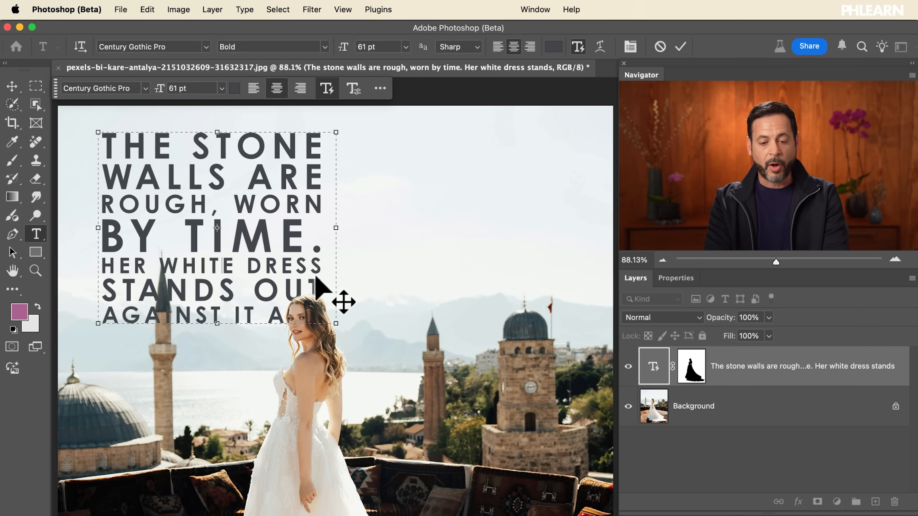
Move the text column to the right of the bride, heighten it to eight lines and lower it over the clock tower
{"action": "left_click_drag", "start_coordinate": [214, 221], "coordinate": [449, 273]}
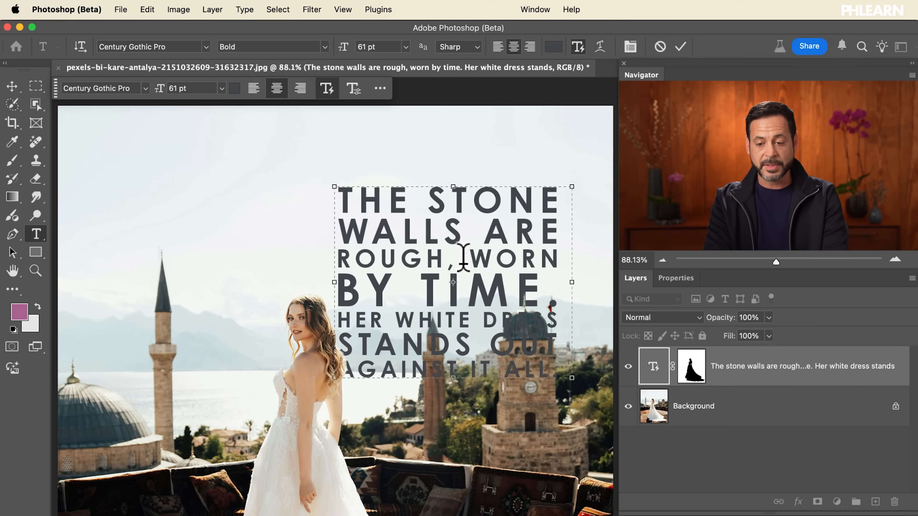
{"action": "left_click_drag", "start_coordinate": [572, 186], "coordinate": [594, 126]}
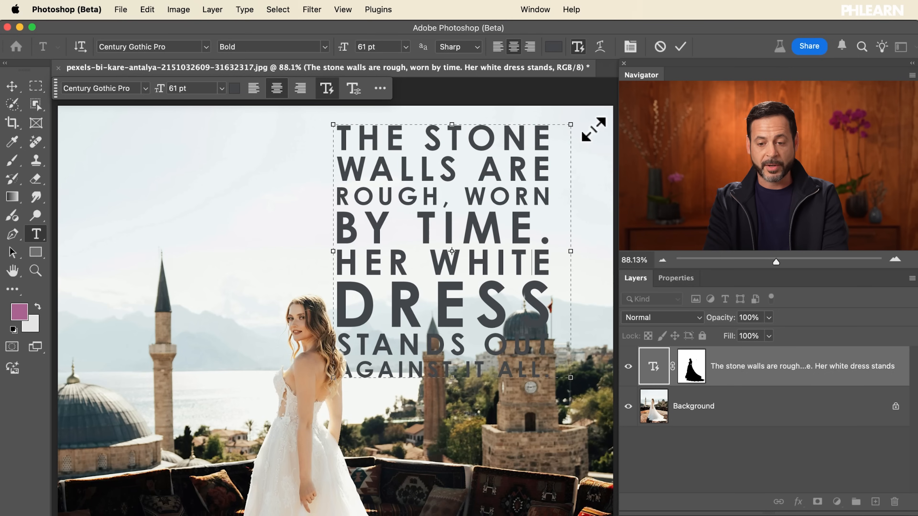
{"action": "left_click_drag", "start_coordinate": [448, 206], "coordinate": [480, 305]}
{"action": "scroll", "coordinate": [481, 300], "scroll_direction": "down", "scroll_amount": 8}
{"action": "scroll", "coordinate": [481, 299], "scroll_direction": "right", "scroll_amount": 3}
{"action": "scroll", "coordinate": [481, 299], "scroll_direction": "up", "scroll_amount": 3}
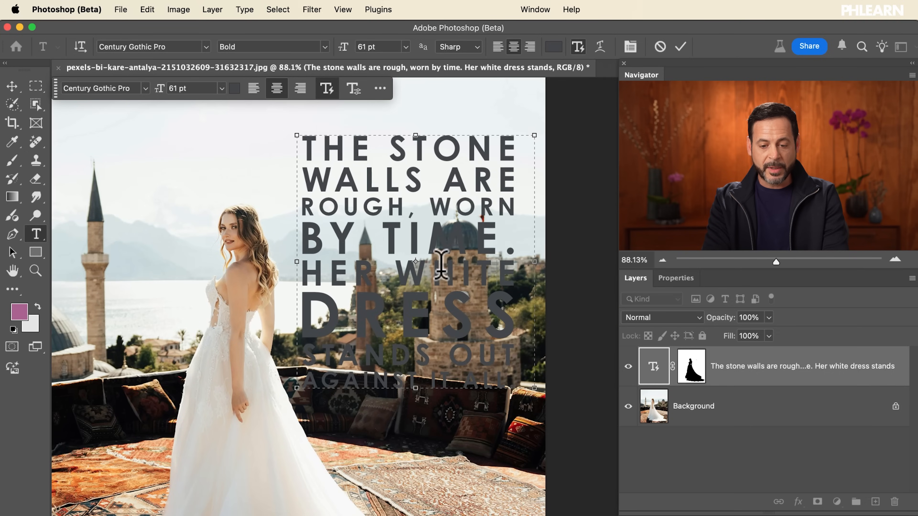
{"action": "left_click_drag", "start_coordinate": [431, 253], "coordinate": [441, 329]}
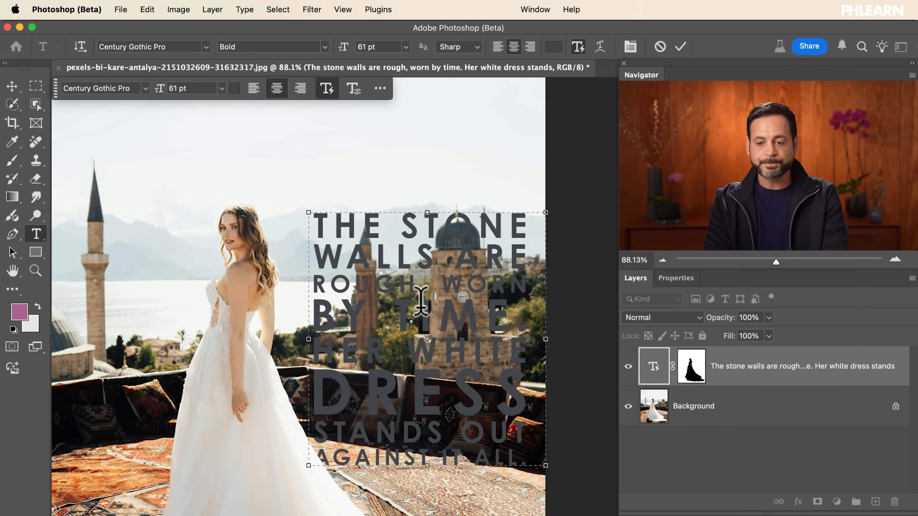
{"action": "left_click", "coordinate": [681, 47]}
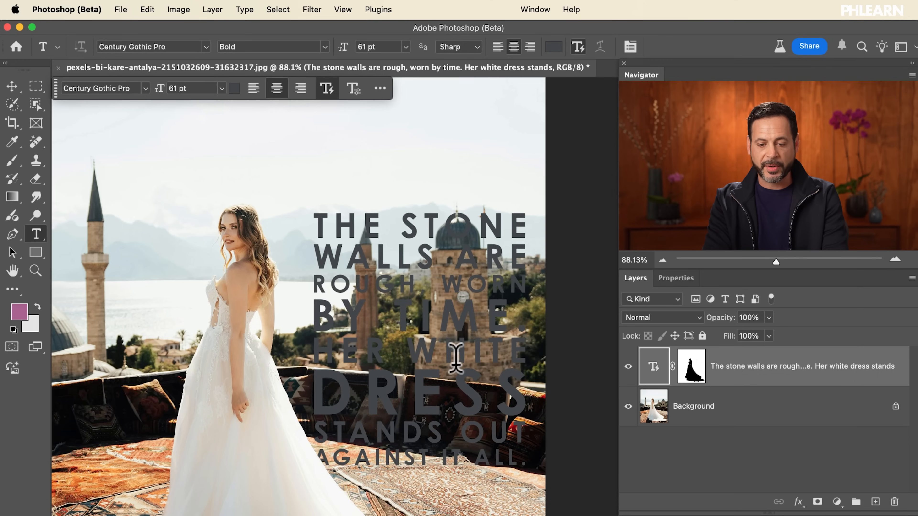
Change the text colour to the off-white f4f6f3 sampled from the sky in the photo
{"action": "scroll", "coordinate": [455, 354], "scroll_direction": "up", "scroll_amount": 2}
{"action": "scroll", "coordinate": [456, 354], "scroll_direction": "up", "scroll_amount": 2}
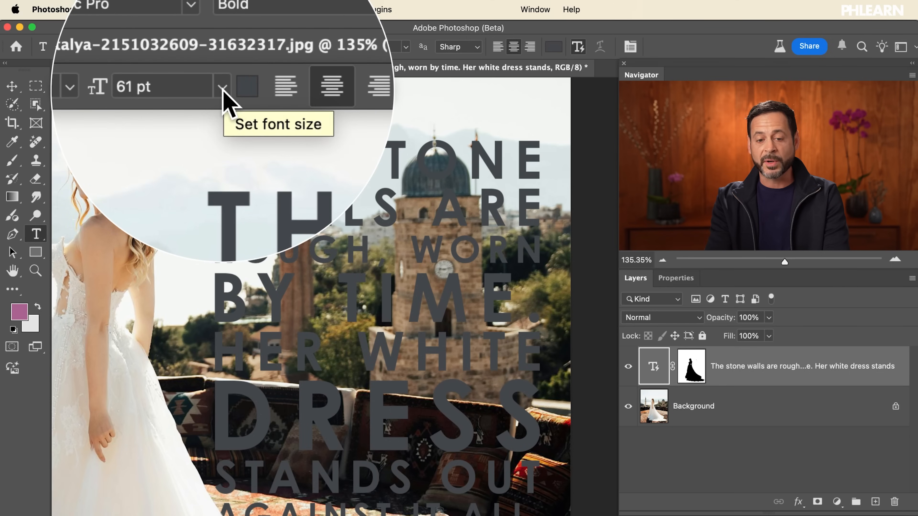
{"action": "left_click", "coordinate": [237, 91]}
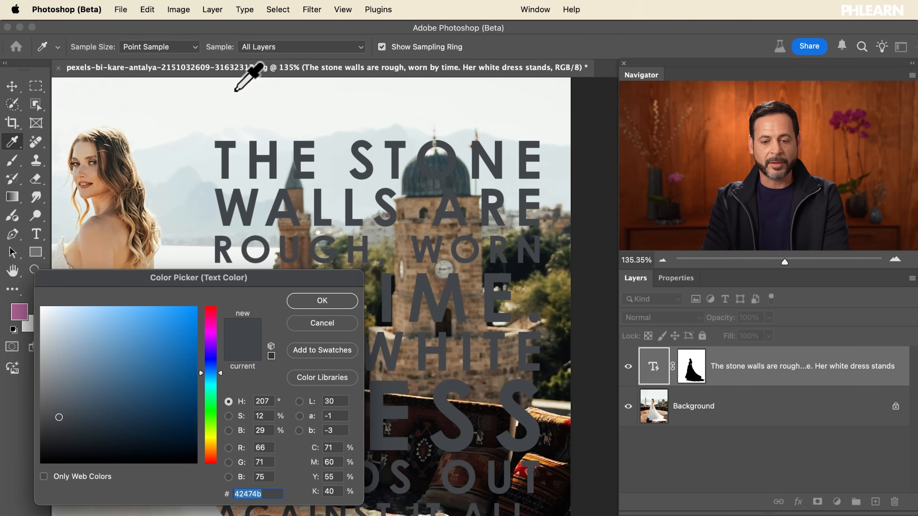
{"action": "left_click", "coordinate": [330, 126]}
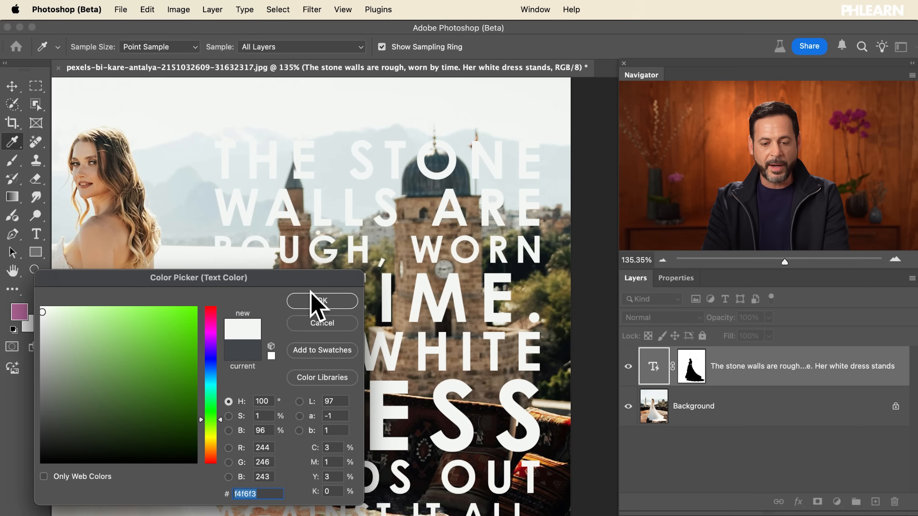
{"action": "left_click", "coordinate": [314, 304]}
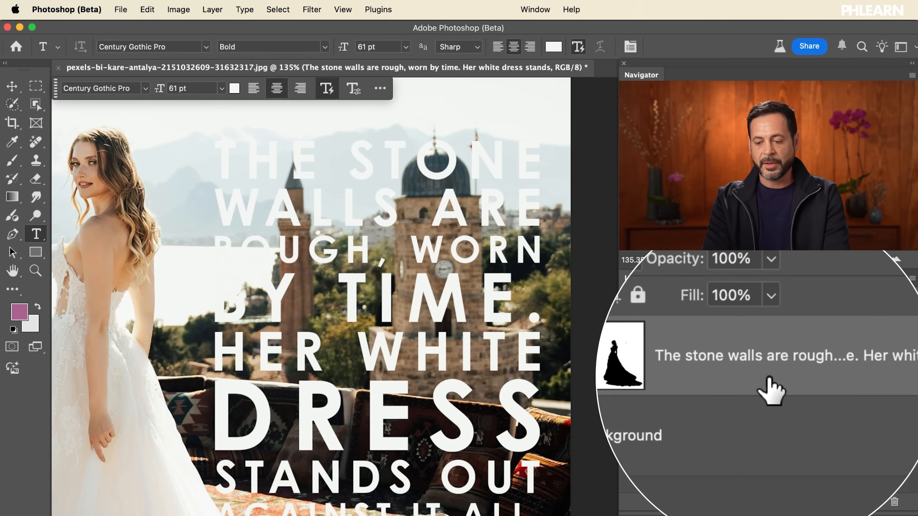
Add a drop shadow to the text layer, coloured with the slate blue 34454c sampled from the clock tower's dome
{"action": "double_click", "coordinate": [746, 383]}
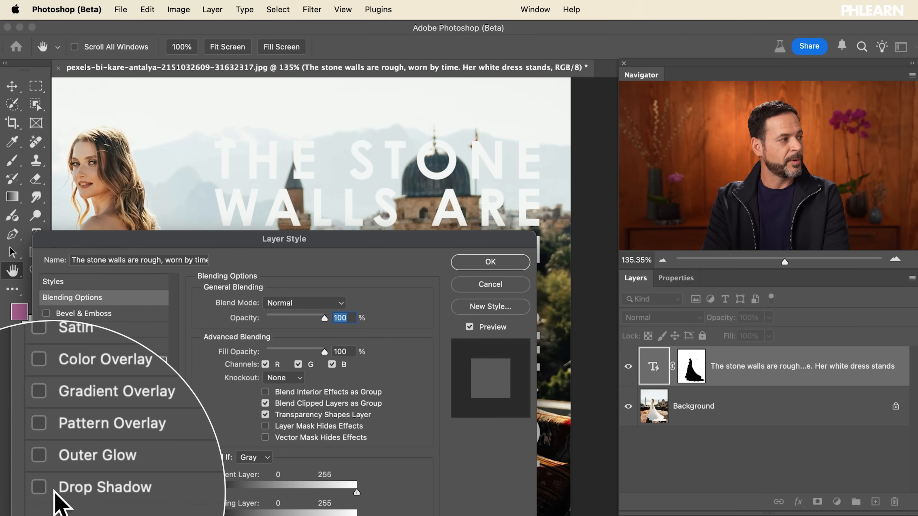
{"action": "left_click", "coordinate": [47, 492]}
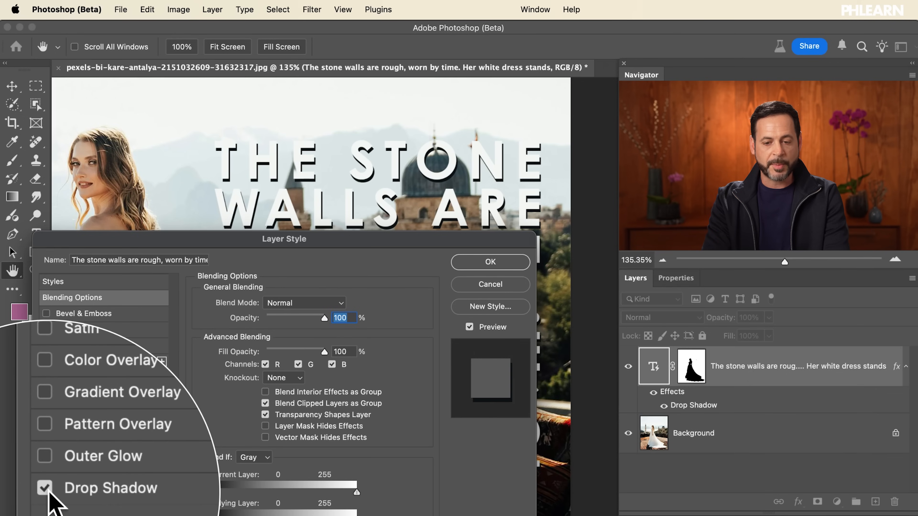
{"action": "left_click", "coordinate": [113, 490]}
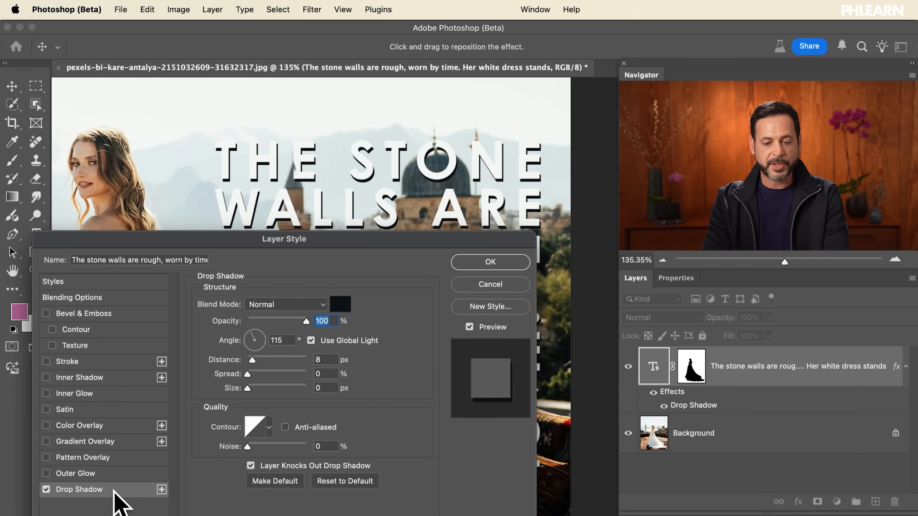
{"action": "left_click", "coordinate": [342, 303]}
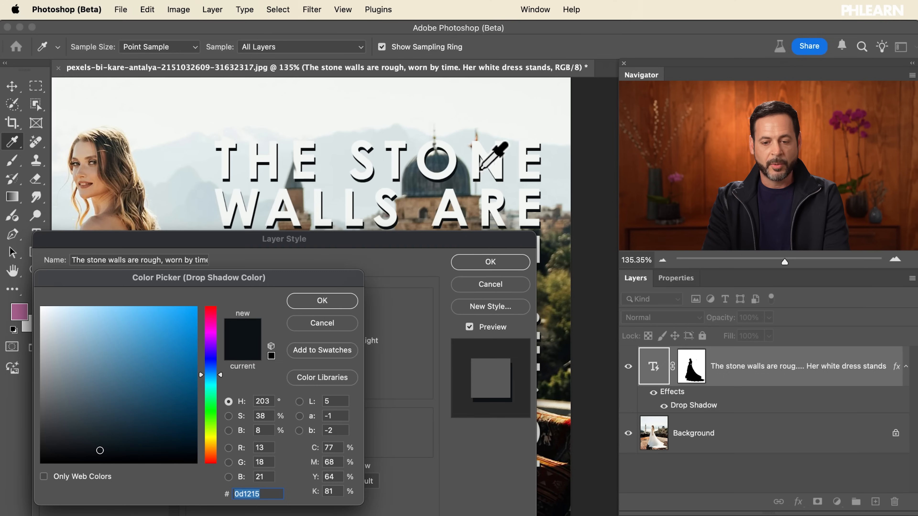
{"action": "left_click", "coordinate": [460, 175]}
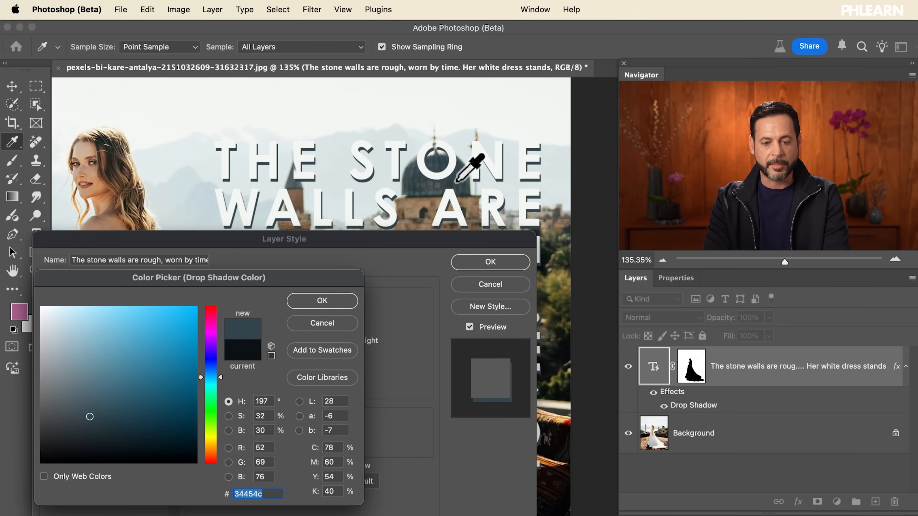
{"action": "left_click", "coordinate": [322, 301]}
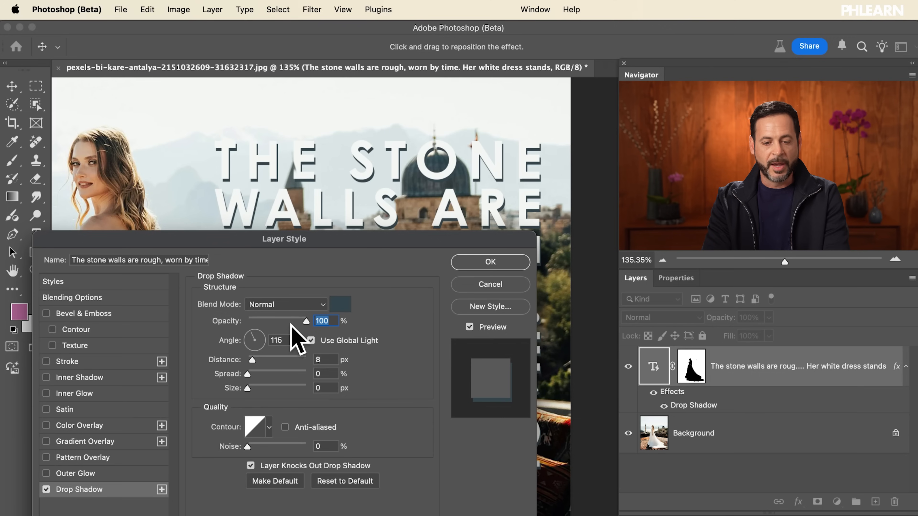
Set the drop shadow's distance to 6 px and apply the layer style
{"action": "left_click_drag", "start_coordinate": [252, 358], "coordinate": [252, 357]}
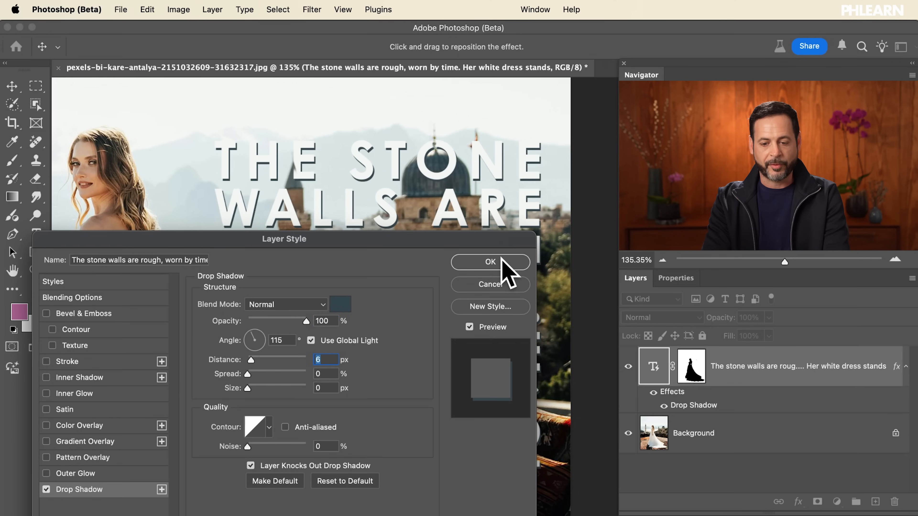
{"action": "left_click", "coordinate": [498, 263]}
{"action": "key", "text": "super+0"}
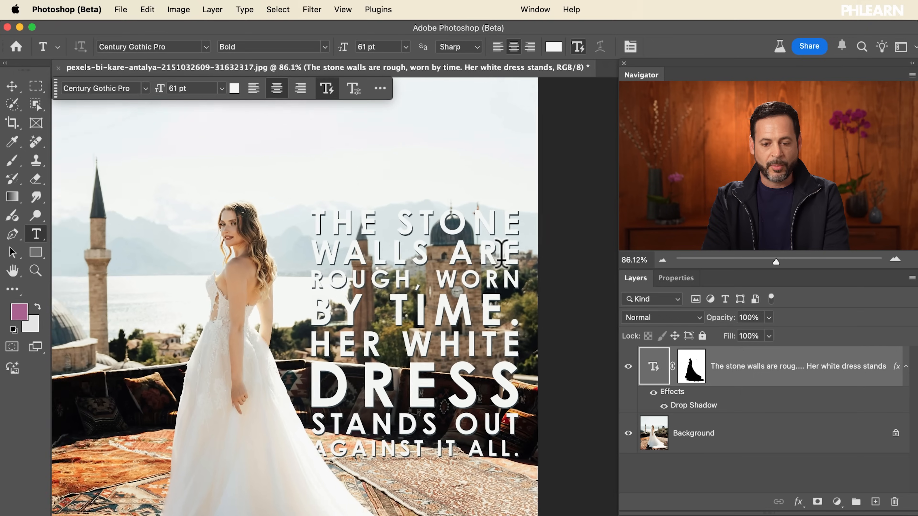
Widen the dynamic text box across the photo into five lines behind the bride and lower it over her dress
{"action": "scroll", "coordinate": [480, 333], "scroll_direction": "up", "scroll_amount": 3}
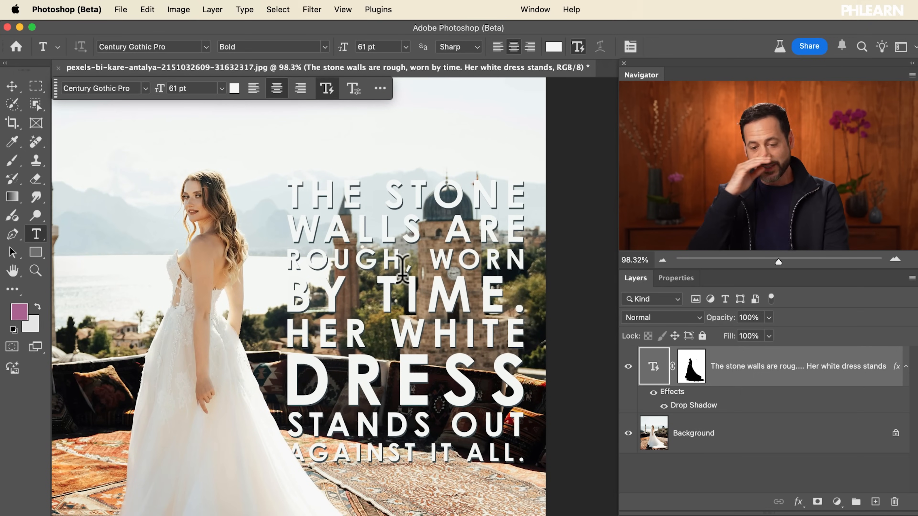
{"action": "scroll", "coordinate": [402, 271], "scroll_direction": "down", "scroll_amount": 2}
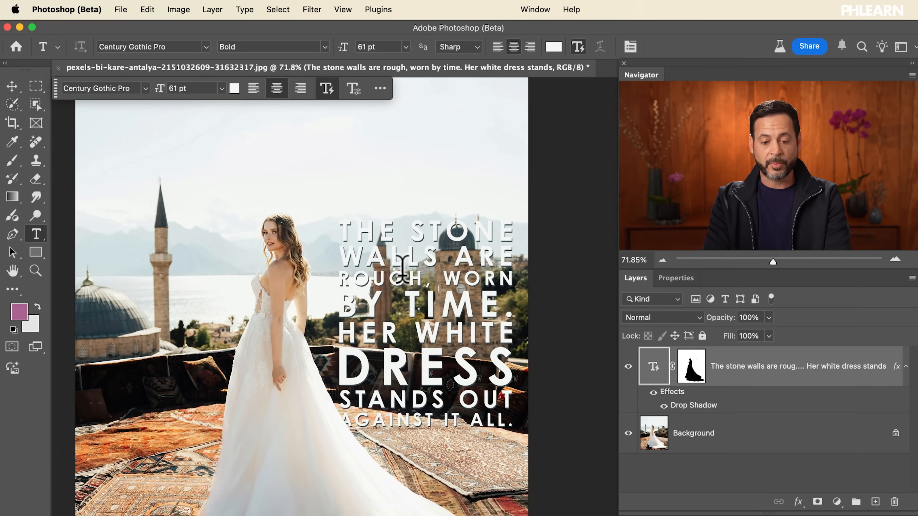
{"action": "scroll", "coordinate": [402, 270], "scroll_direction": "up", "scroll_amount": 2}
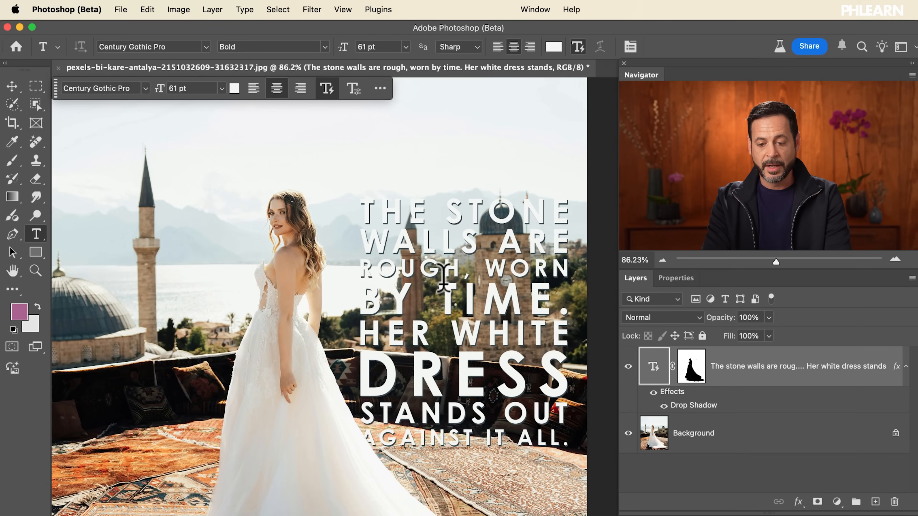
{"action": "left_click", "coordinate": [461, 295]}
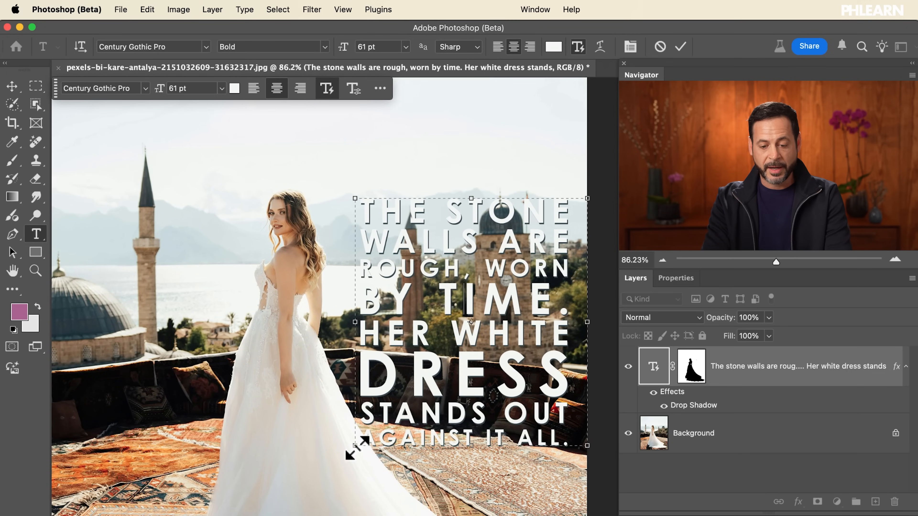
{"action": "left_click_drag", "start_coordinate": [354, 446], "coordinate": [73, 417]}
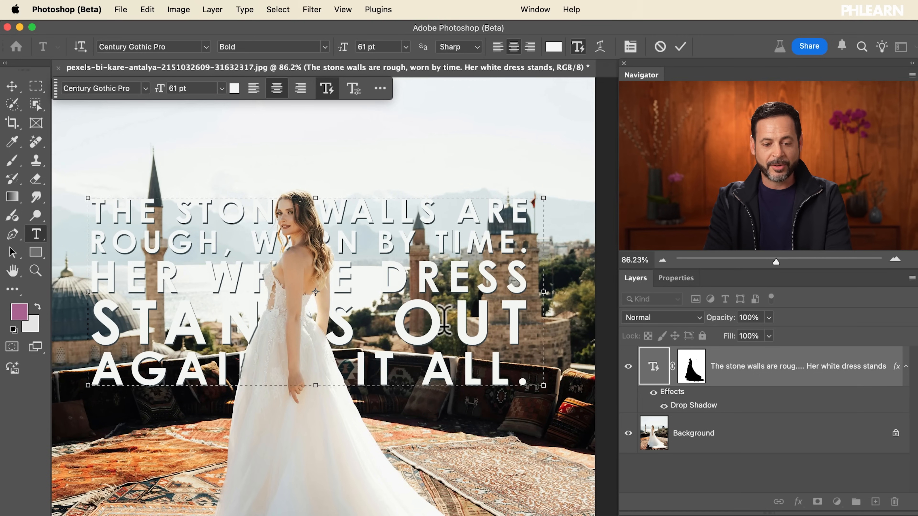
{"action": "scroll", "coordinate": [445, 318], "scroll_direction": "up", "scroll_amount": 5}
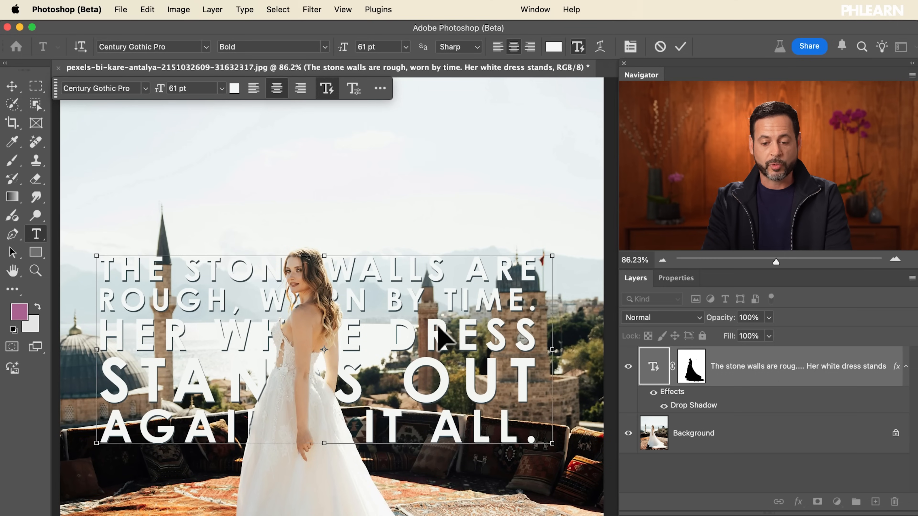
{"action": "left_click_drag", "start_coordinate": [419, 339], "coordinate": [413, 446]}
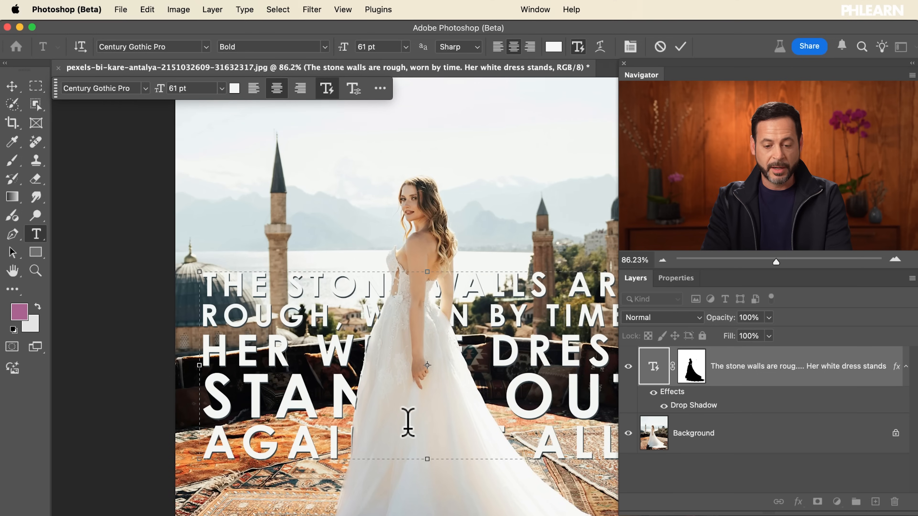
{"action": "scroll", "coordinate": [408, 423], "scroll_direction": "down", "scroll_amount": 5}
{"action": "scroll", "coordinate": [408, 422], "scroll_direction": "right", "scroll_amount": 2}
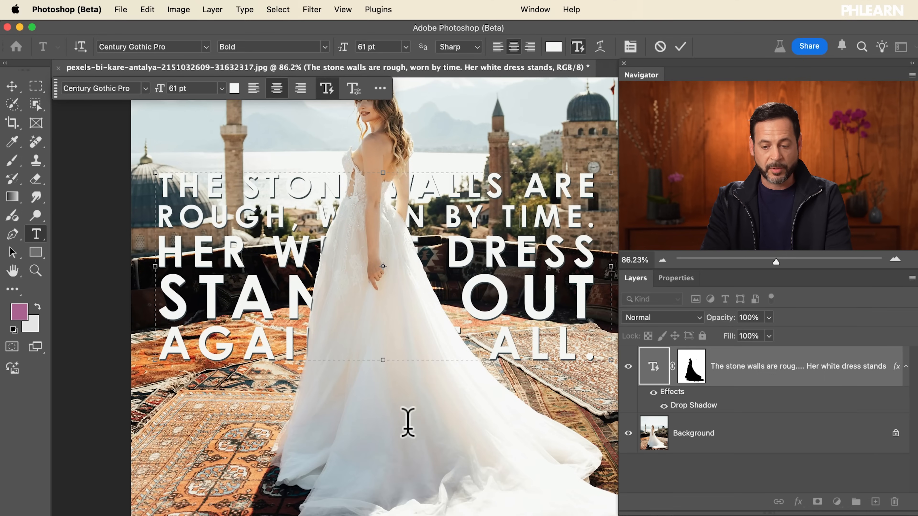
Try the text box as a narrow column beside the bride, and widen it back to five lines across her waist
{"action": "left_click_drag", "start_coordinate": [610, 362], "coordinate": [293, 444]}
{"action": "scroll", "coordinate": [295, 448], "scroll_direction": "up", "scroll_amount": 2}
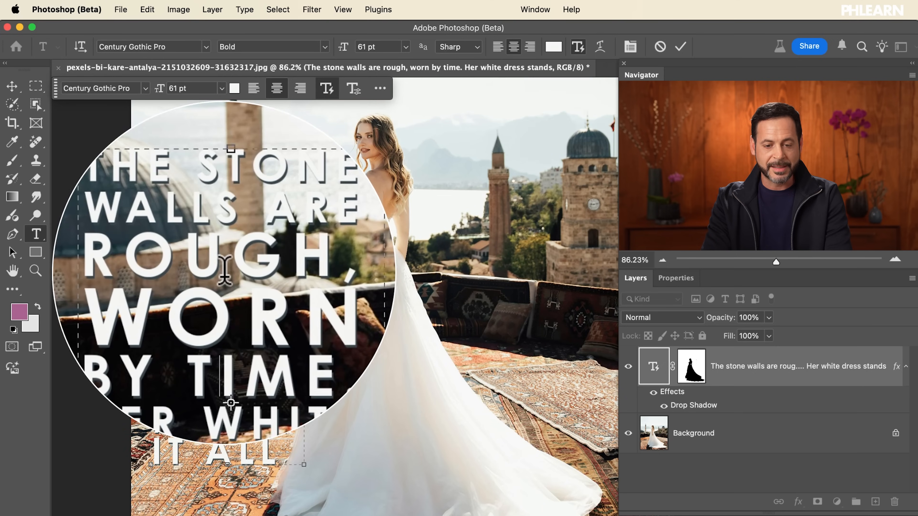
{"action": "left_click_drag", "start_coordinate": [305, 466], "coordinate": [618, 356]}
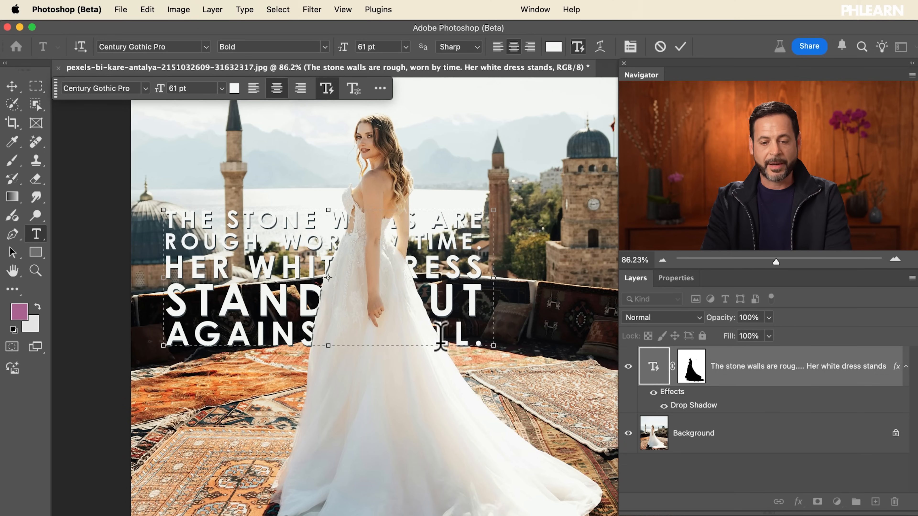
Move the text block into the sky above the bride, flatten it into three wide lines and commit it
{"action": "scroll", "coordinate": [440, 334], "scroll_direction": "up", "scroll_amount": 5}
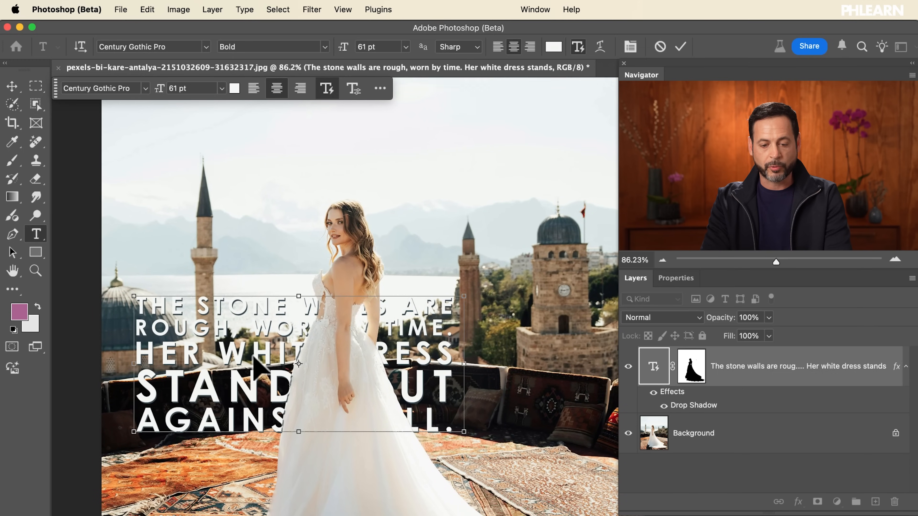
{"action": "left_click_drag", "start_coordinate": [248, 366], "coordinate": [251, 167]}
{"action": "scroll", "coordinate": [255, 168], "scroll_direction": "up", "scroll_amount": 5}
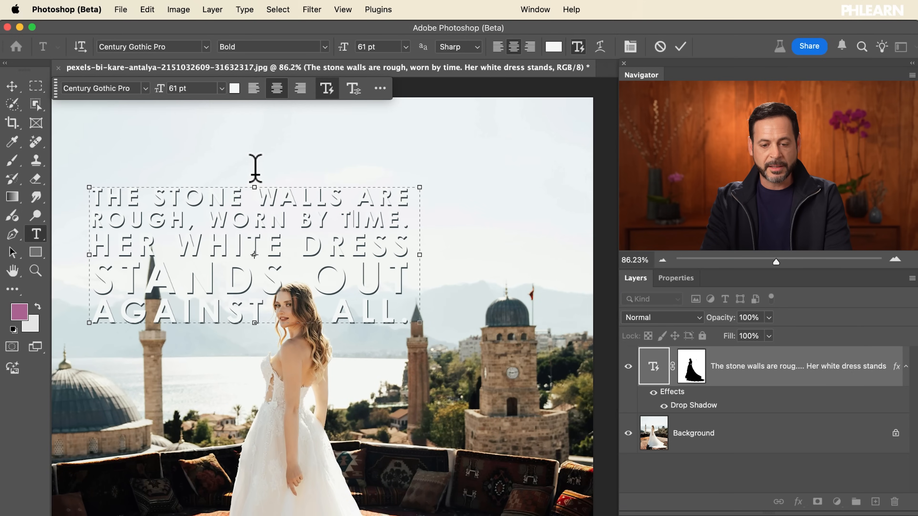
{"action": "left_click_drag", "start_coordinate": [240, 264], "coordinate": [237, 205]}
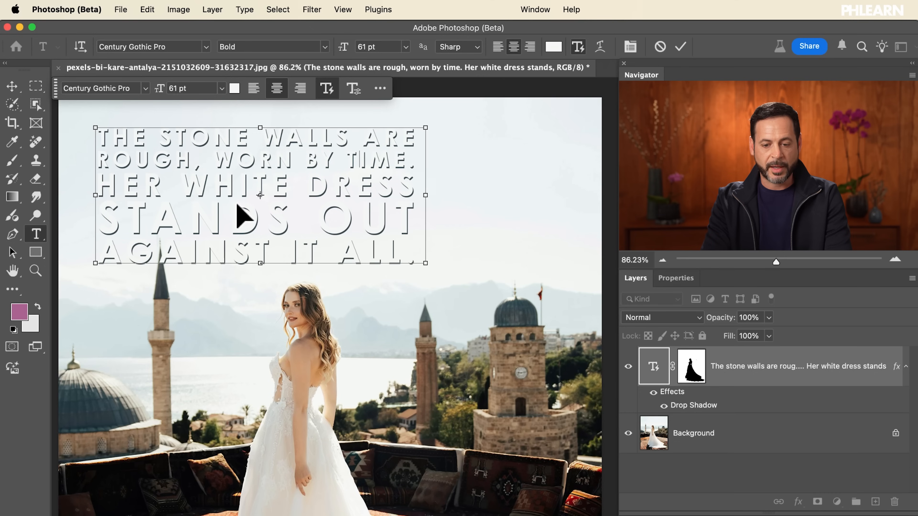
{"action": "left_click_drag", "start_coordinate": [425, 264], "coordinate": [573, 216]}
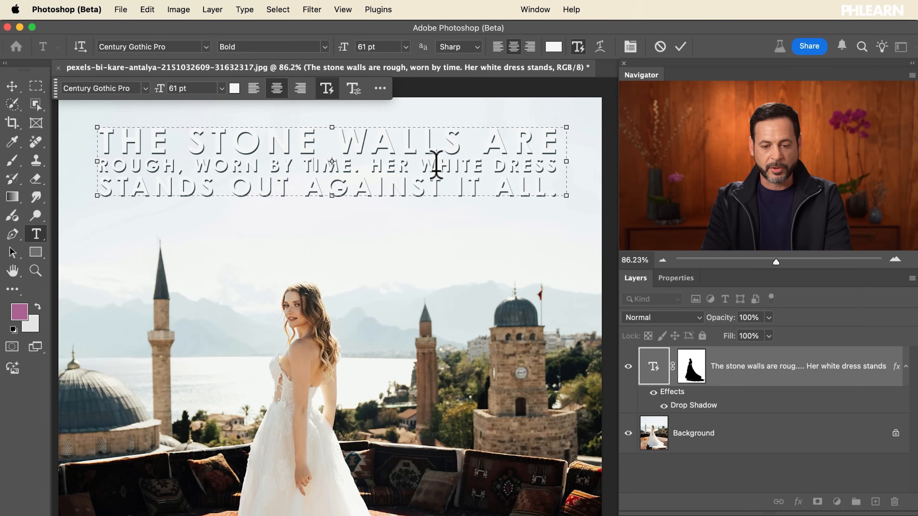
{"action": "left_click_drag", "start_coordinate": [429, 171], "coordinate": [424, 201]}
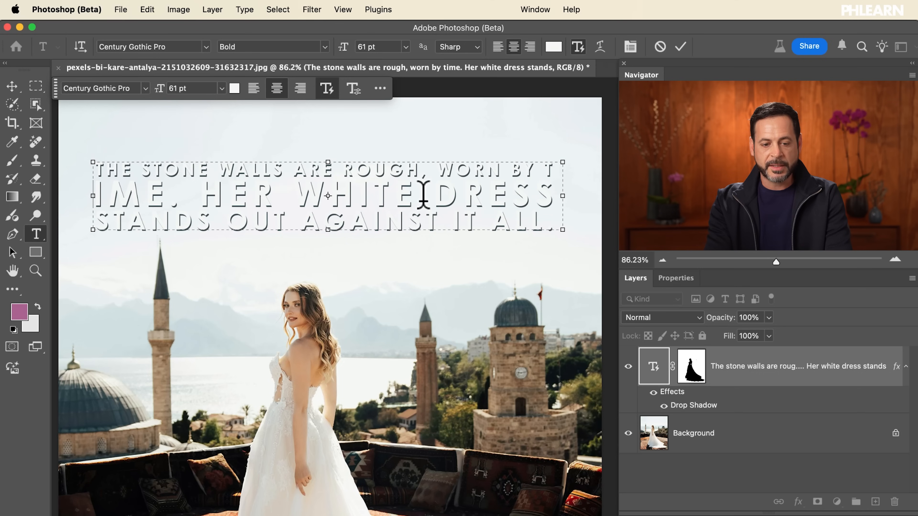
{"action": "key", "text": "super+Return"}
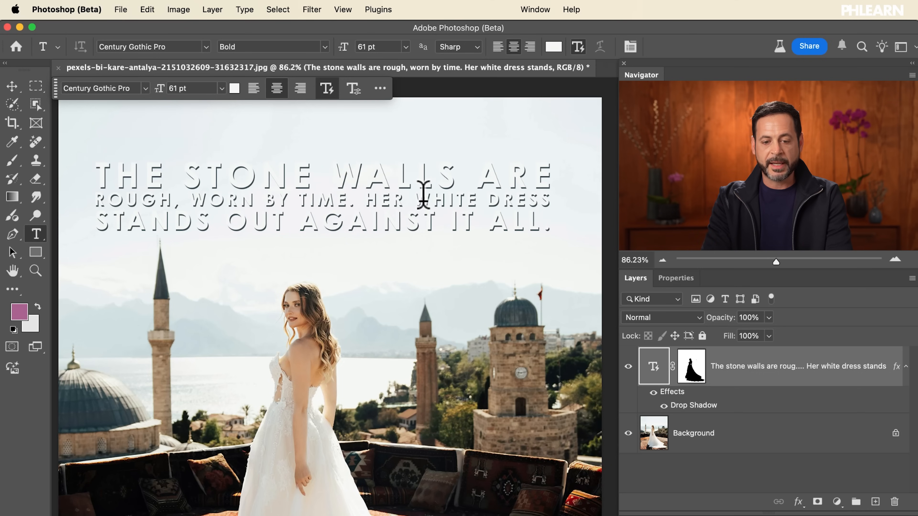
Recolour the text with a dark slate sampled from the tall minaret's spire, and hide its drop shadow
{"action": "scroll", "coordinate": [423, 196], "scroll_direction": "left", "scroll_amount": 2}
{"action": "scroll", "coordinate": [423, 195], "scroll_direction": "down", "scroll_amount": 1}
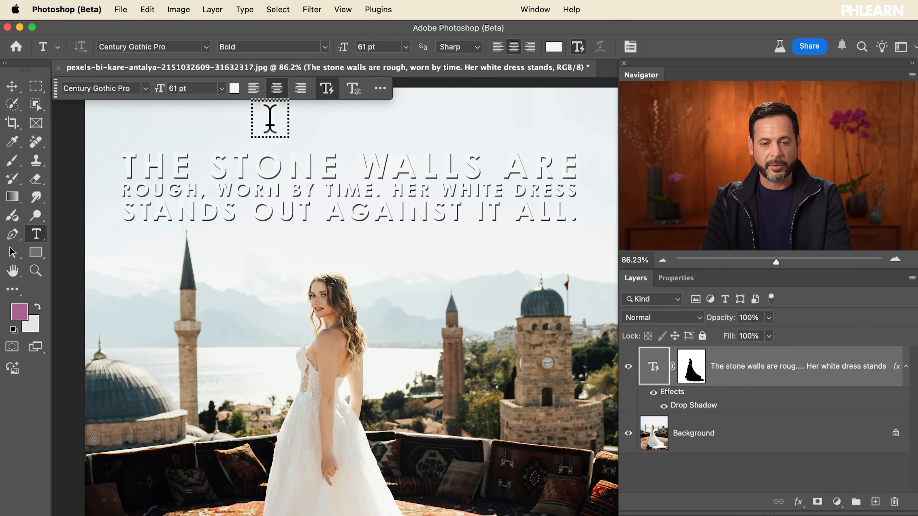
{"action": "left_click", "coordinate": [235, 89]}
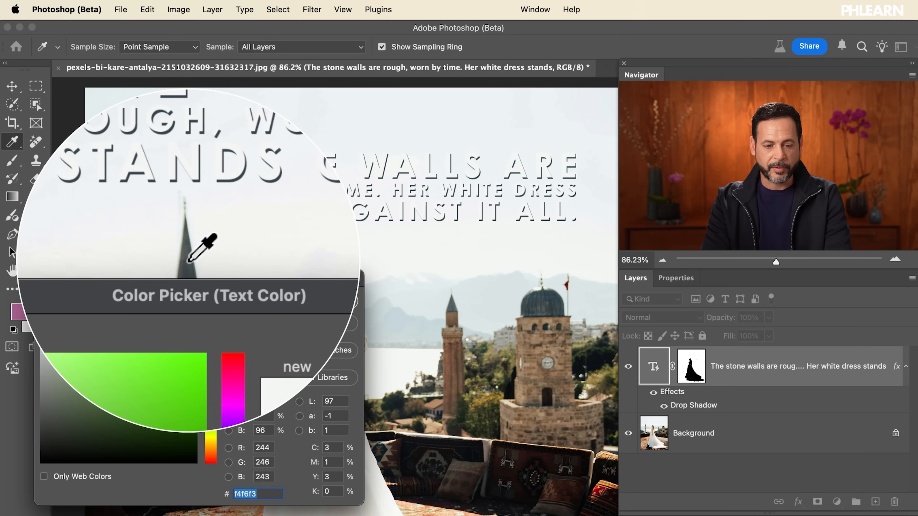
{"action": "left_click", "coordinate": [318, 300]}
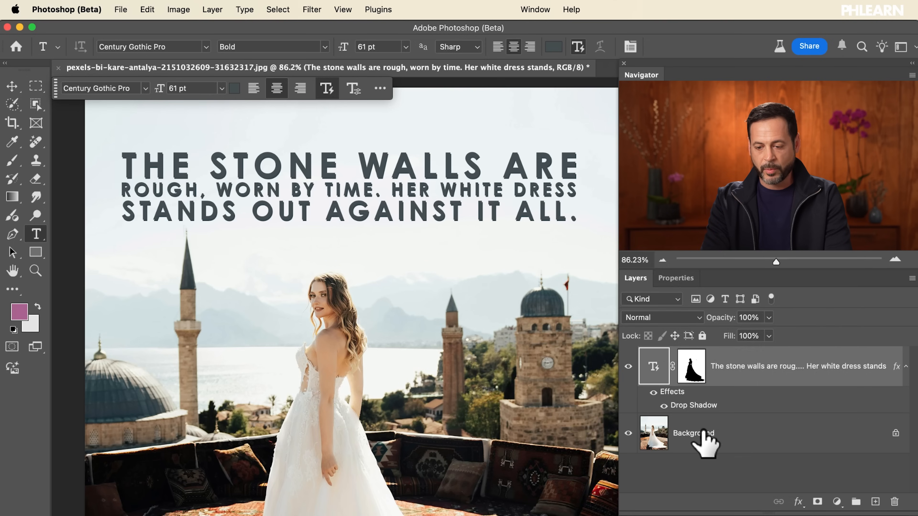
{"action": "left_click", "coordinate": [664, 405]}
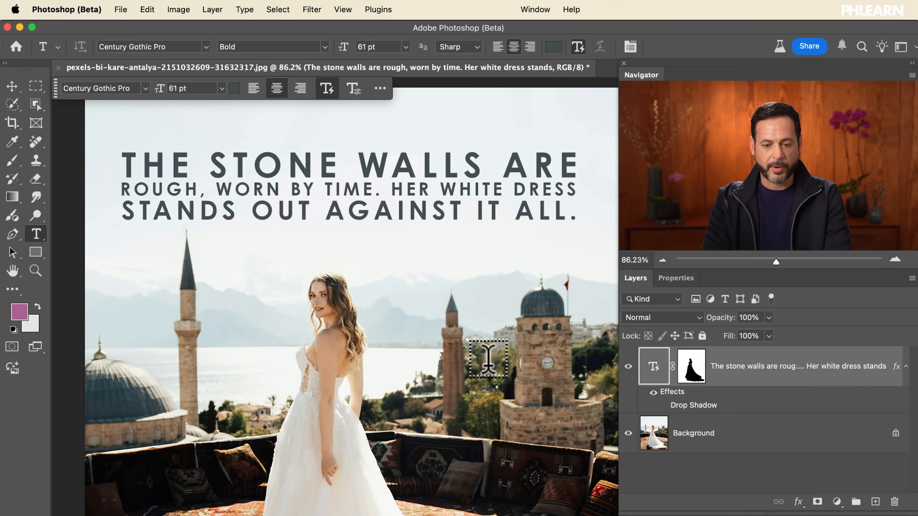
Centre the text block horizontally on the whole canvas using the Move tool's alignment, deselect, and shift the block slightly upward
{"action": "key", "text": "v"}
{"action": "scroll", "coordinate": [430, 274], "scroll_direction": "down", "scroll_amount": 3}
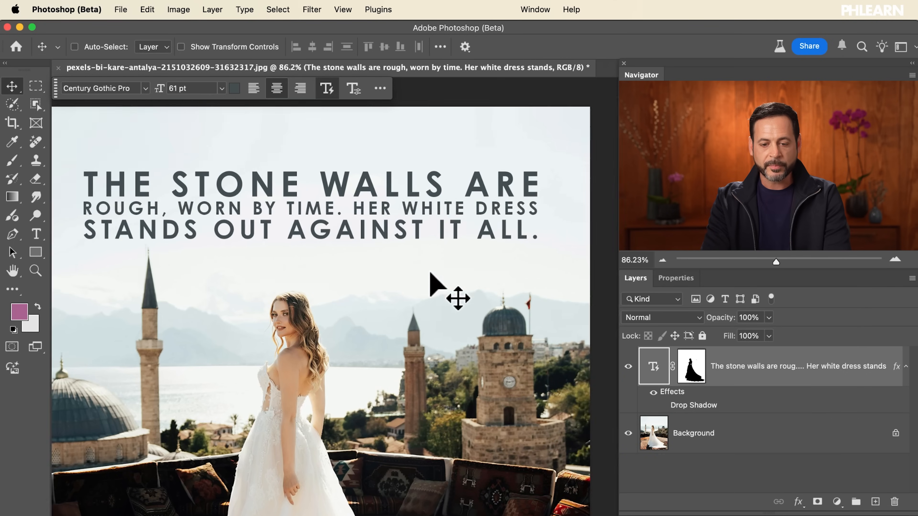
{"action": "scroll", "coordinate": [430, 273], "scroll_direction": "up", "scroll_amount": 1}
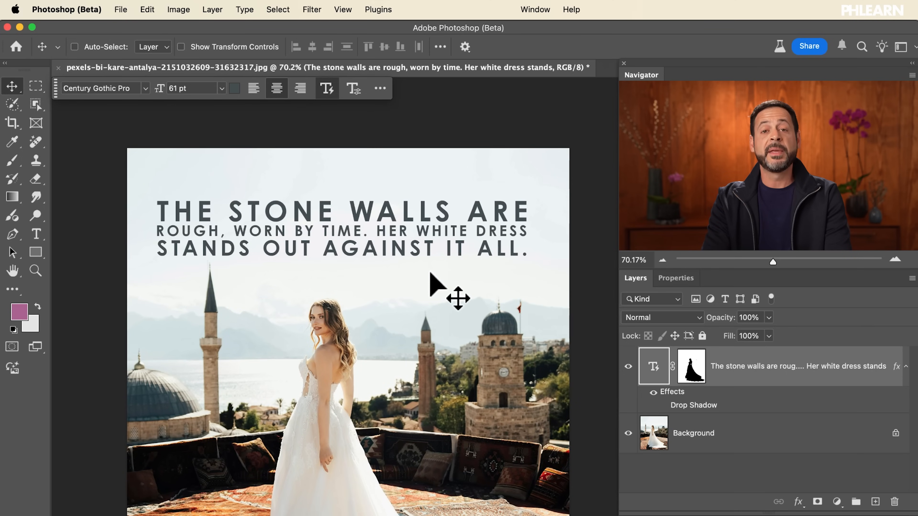
{"action": "left_click_drag", "start_coordinate": [422, 249], "coordinate": [427, 255]}
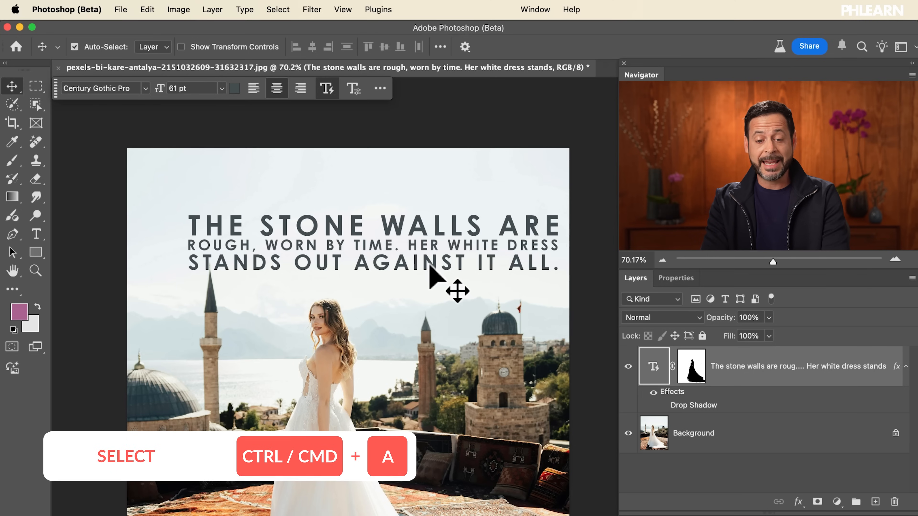
{"action": "key", "text": "super+a"}
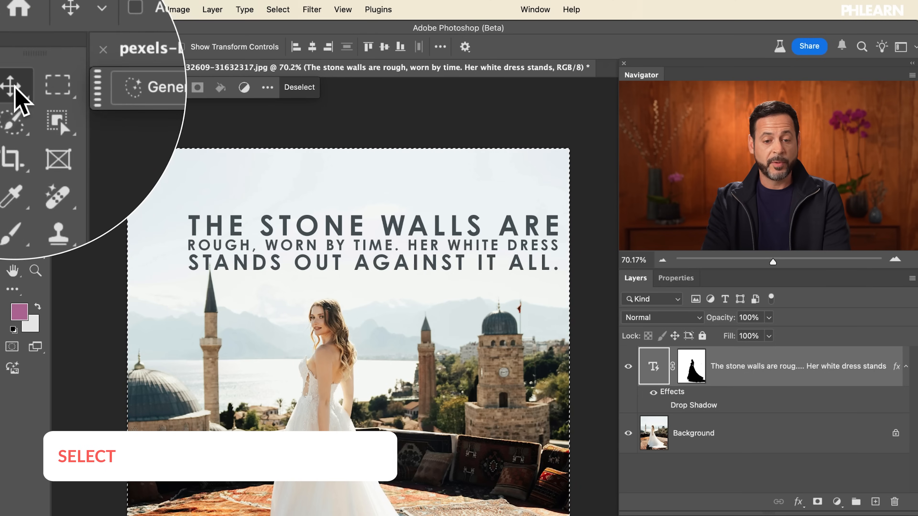
{"action": "left_click", "coordinate": [312, 47]}
{"action": "key", "text": "super+d"}
{"action": "left_click_drag", "start_coordinate": [407, 287], "coordinate": [406, 271]}
Change the font of the text block's last line, "STANDS OUT AGAINST IT ALL", to Bodoni 72 Oldstyle Book
{"action": "scroll", "coordinate": [406, 271], "scroll_direction": "up", "scroll_amount": 3}
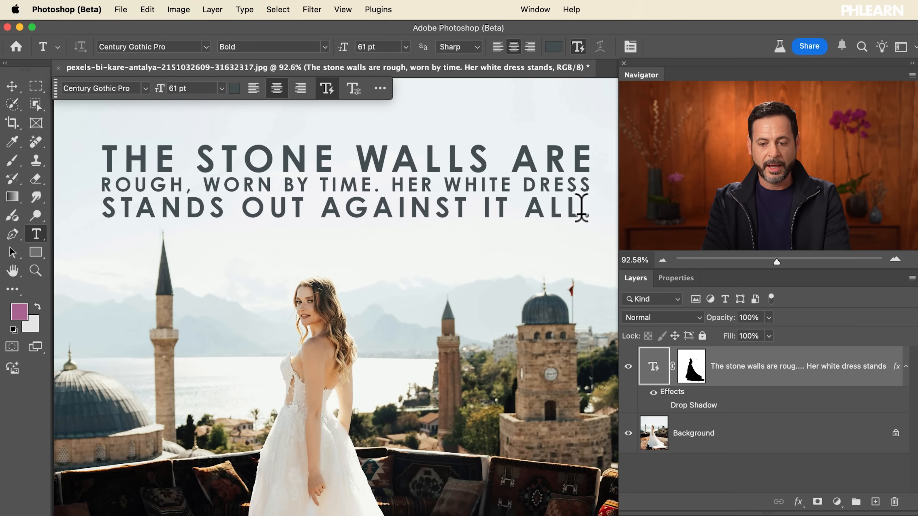
{"action": "left_click", "coordinate": [553, 208]}
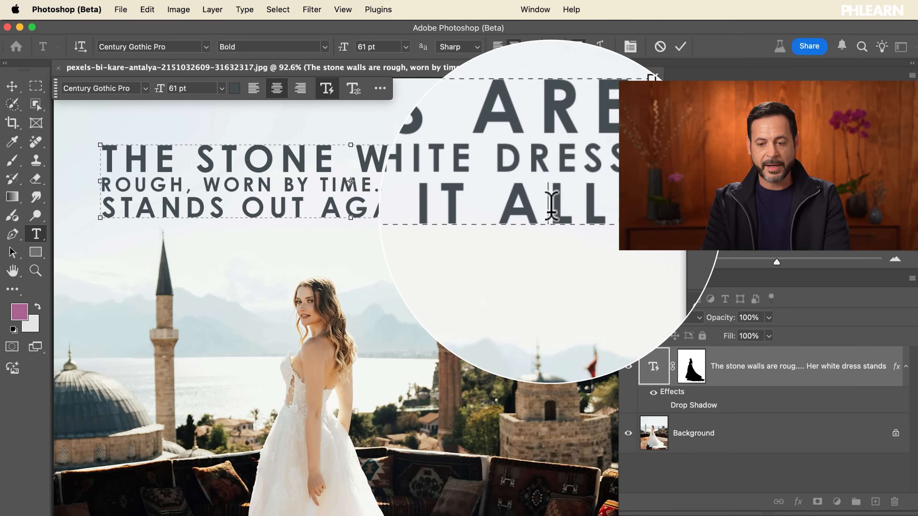
{"action": "left_click_drag", "start_coordinate": [581, 207], "coordinate": [120, 206]}
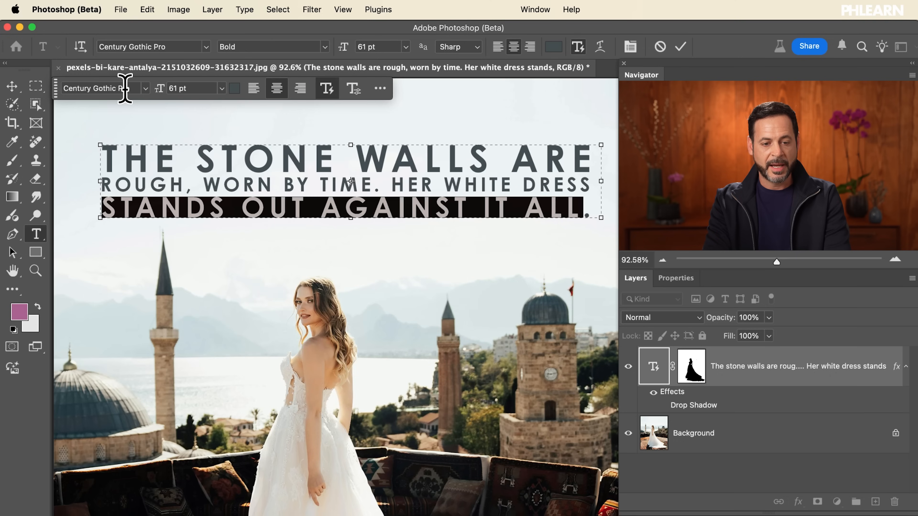
{"action": "key", "text": "Down"}
{"action": "key", "text": "Down"}
{"action": "key", "text": "Down"}
{"action": "key", "text": "Down"}
{"action": "key", "text": "Down"}
{"action": "key", "text": "Down"}
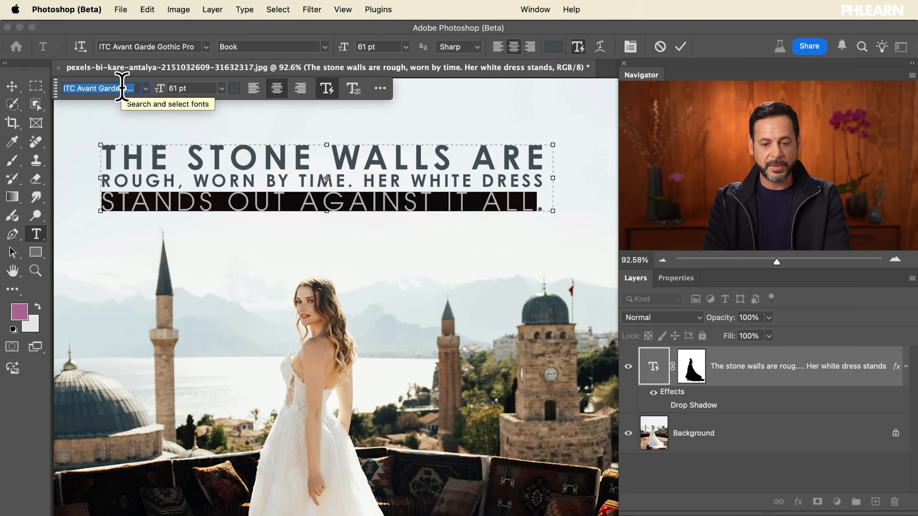
{"action": "key", "text": "Down"}
{"action": "key", "text": "Down"}
{"action": "key", "text": "Down"}
{"action": "key", "text": "Down"}
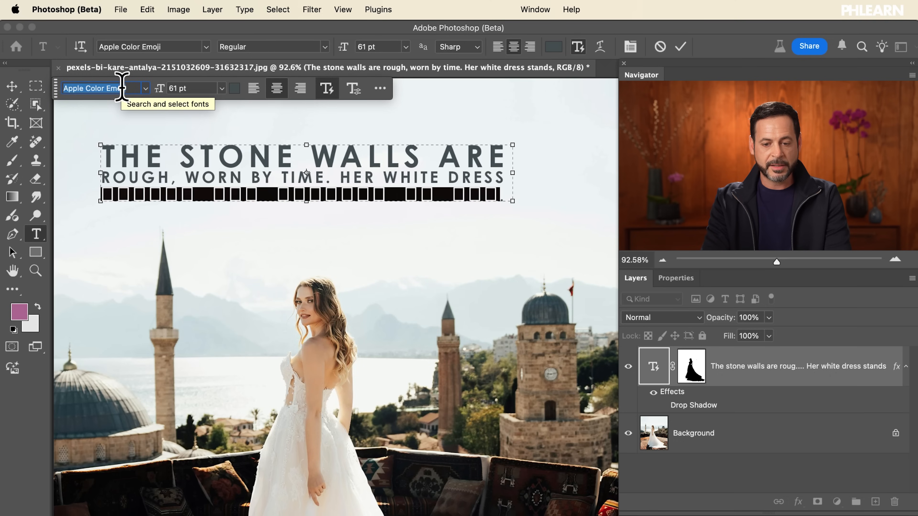
{"action": "key", "text": "Down"}
{"action": "key", "text": "Down"}
{"action": "key", "text": "Down"}
{"action": "key", "text": "Down"}
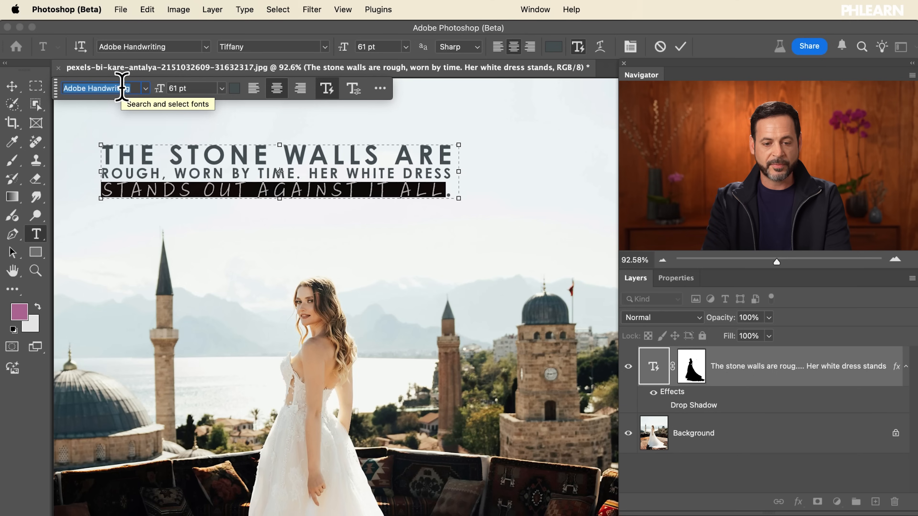
{"action": "key", "text": "Down"}
{"action": "key", "text": "Down"}
{"action": "key", "text": "Down"}
{"action": "key", "text": "Down"}
{"action": "key", "text": "Down"}
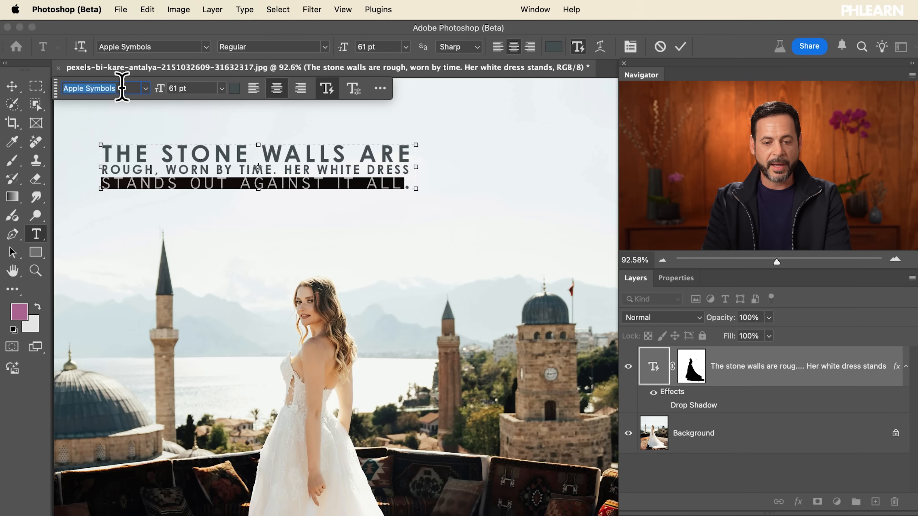
{"action": "key", "text": "Down"}
{"action": "key", "text": "Down"}
{"action": "key", "text": "Down"}
{"action": "key", "text": "Down"}
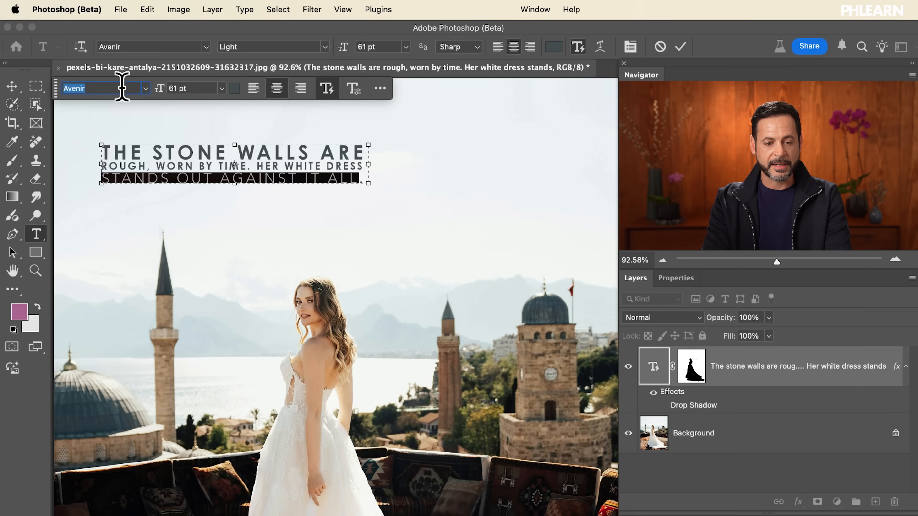
{"action": "key", "text": "Down"}
{"action": "key", "text": "Down"}
{"action": "key", "text": "Down"}
{"action": "key", "text": "Down"}
{"action": "key", "text": "Down"}
{"action": "key", "text": "Down"}
{"action": "key", "text": "Down"}
{"action": "key", "text": "Down"}
{"action": "key", "text": "Down"}
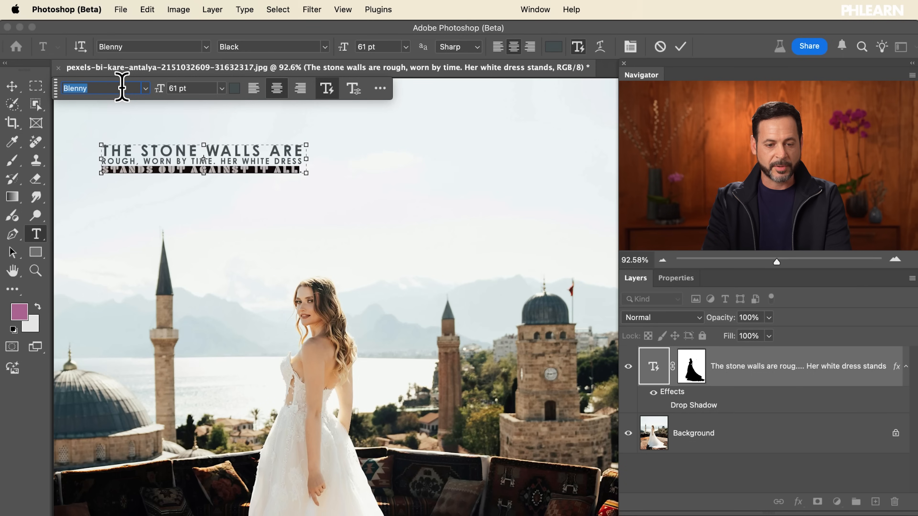
{"action": "key", "text": "Down"}
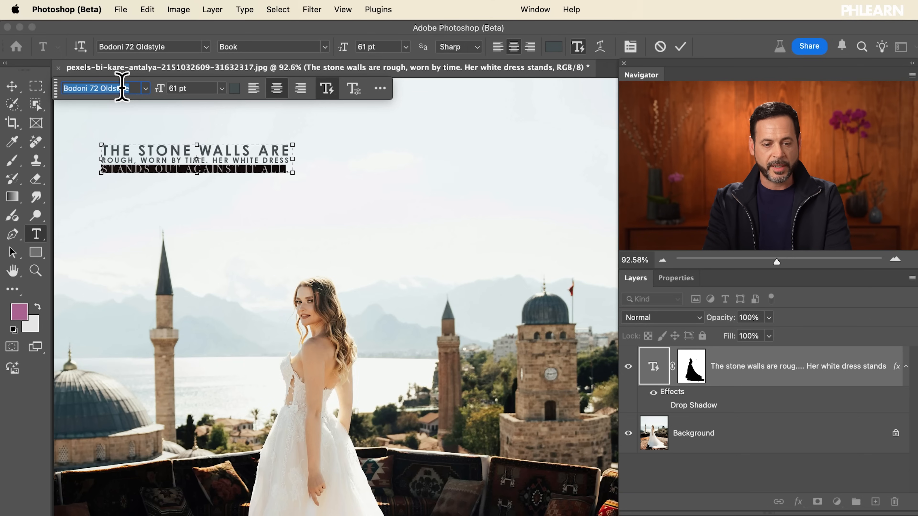
{"action": "key", "text": "Return"}
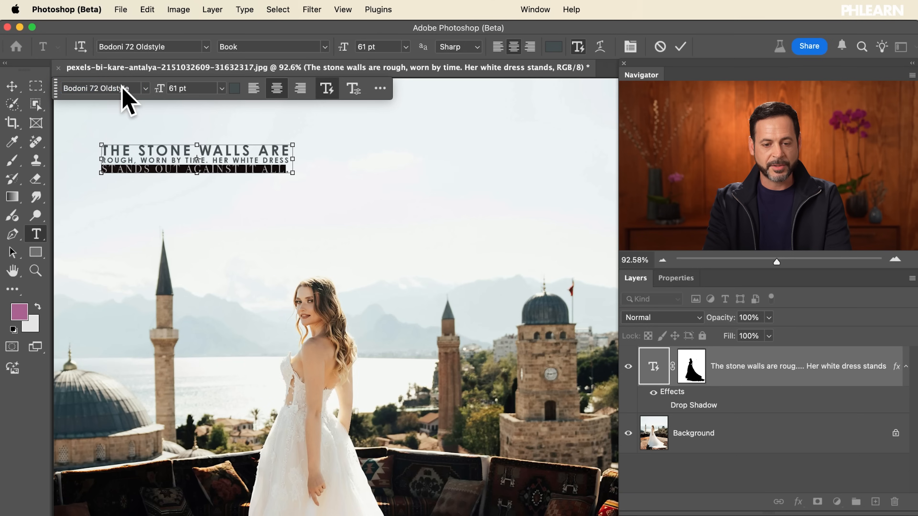
Enlarge the shrunken text block so its three lines span most of the sky's width, and commit it
{"action": "key", "text": "super+Return"}
{"action": "left_click", "coordinate": [175, 157]}
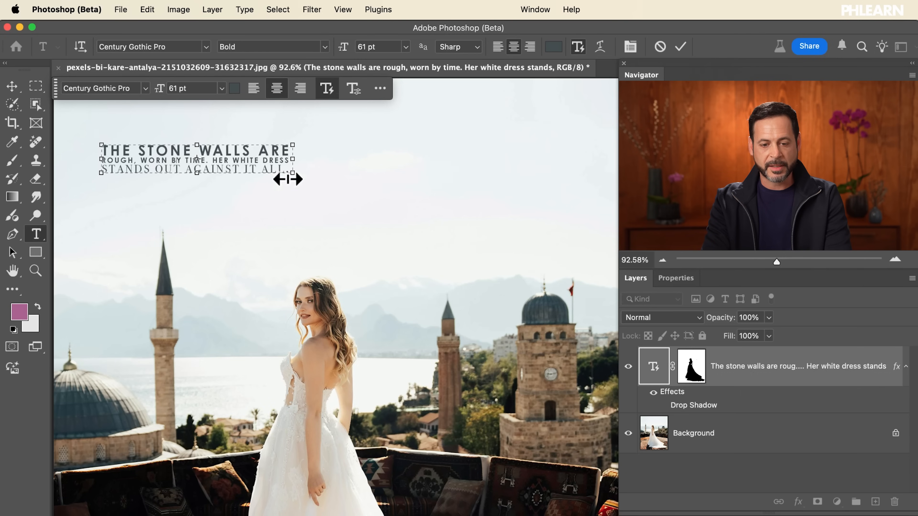
{"action": "left_click_drag", "start_coordinate": [291, 176], "coordinate": [606, 255]}
{"action": "left_click", "coordinate": [606, 255]}
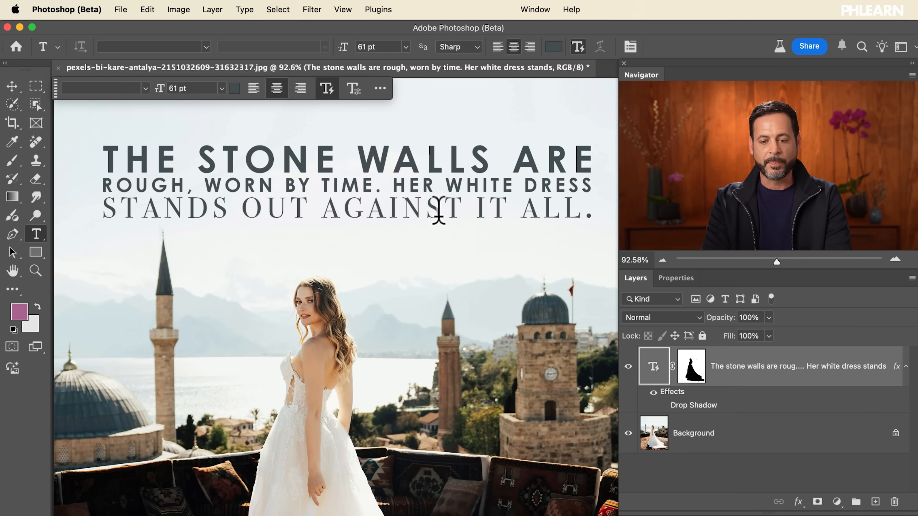
Apply Faux Bold and Faux Italic to the word "AGAINST" through the Character settings, and commit the text
{"action": "left_click", "coordinate": [407, 201]}
{"action": "left_click_drag", "start_coordinate": [328, 207], "coordinate": [454, 206]}
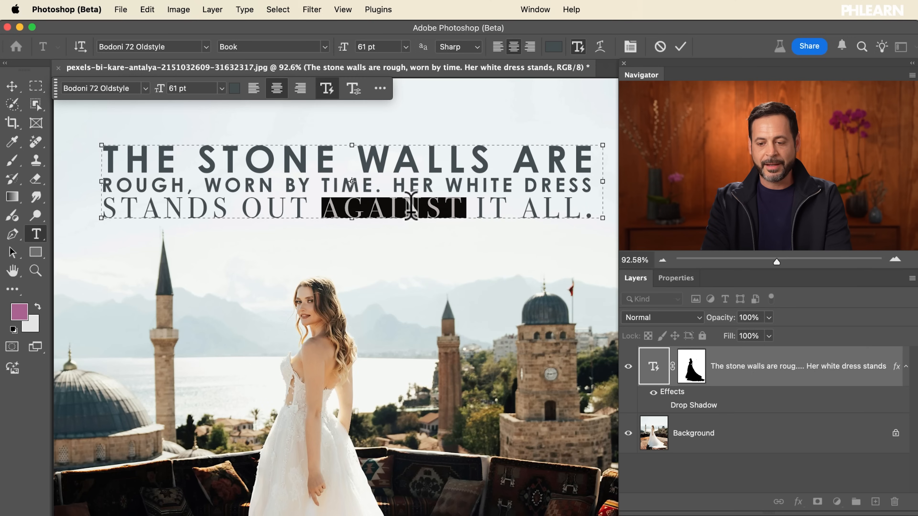
{"action": "left_click", "coordinate": [530, 10]}
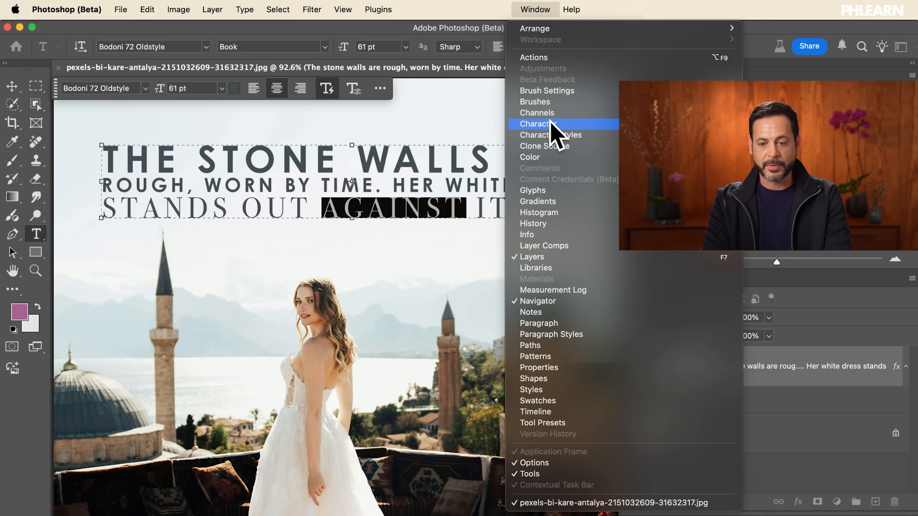
{"action": "left_click", "coordinate": [550, 123]}
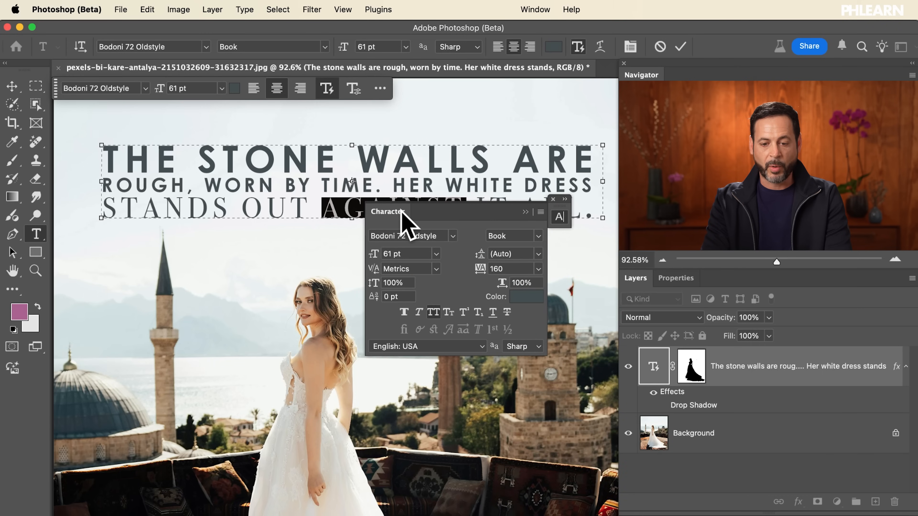
{"action": "left_click_drag", "start_coordinate": [408, 221], "coordinate": [271, 251]}
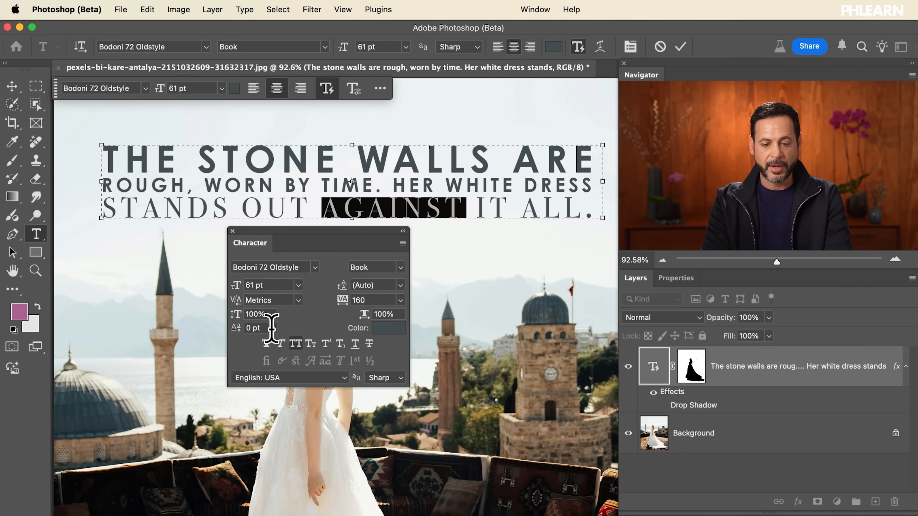
{"action": "left_click", "coordinate": [267, 343]}
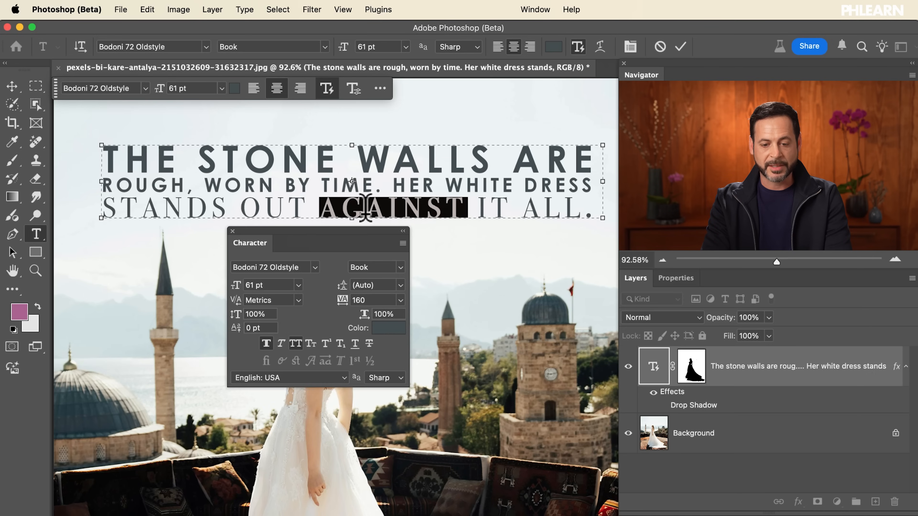
{"action": "left_click", "coordinate": [282, 341]}
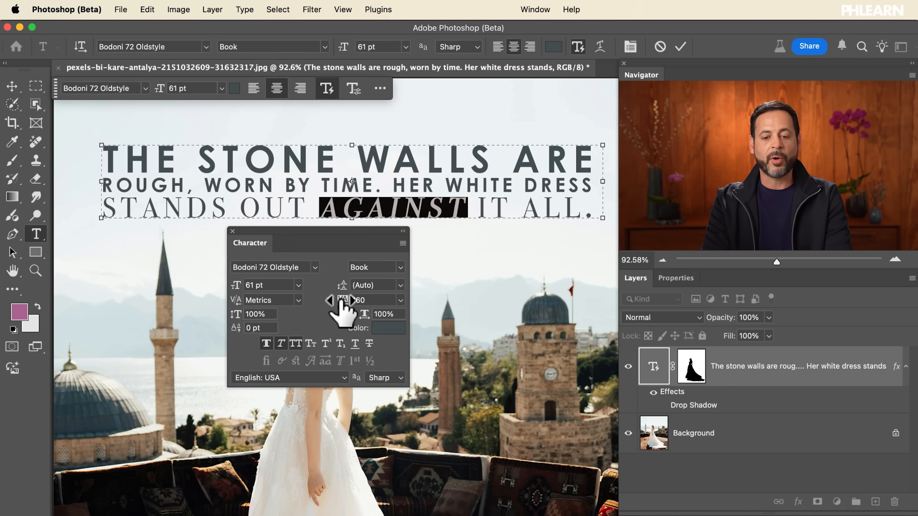
{"action": "left_click", "coordinate": [233, 231]}
{"action": "left_click", "coordinate": [680, 46]}
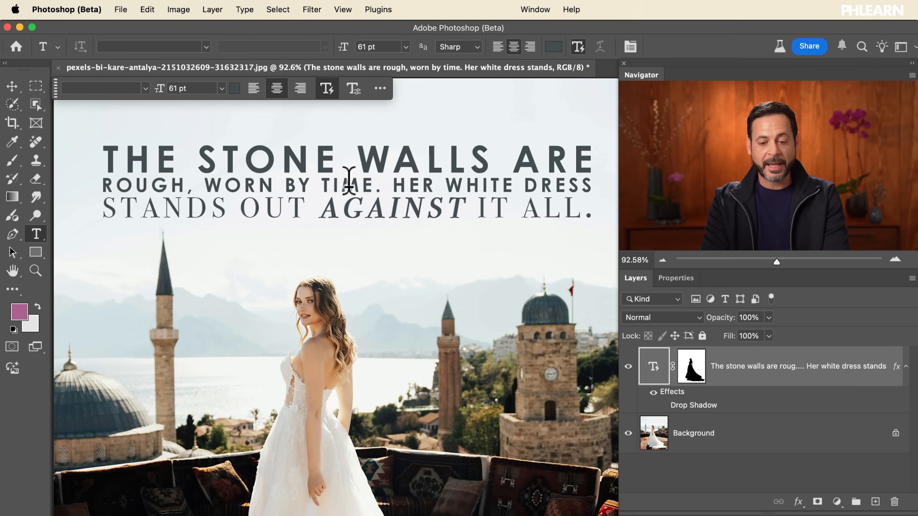
Reshape the text box so the wording reflows into five lines, place it in the sky above the bride's head and commit it
{"action": "left_click", "coordinate": [363, 185]}
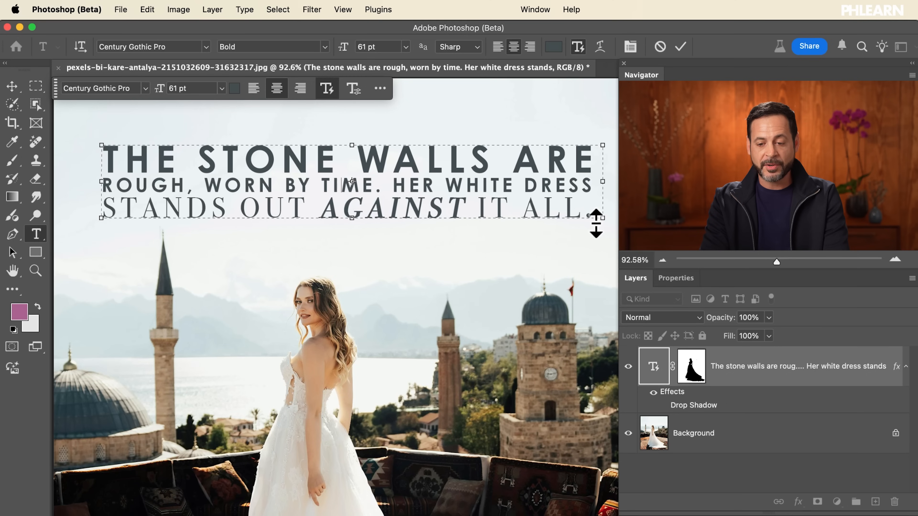
{"action": "left_click_drag", "start_coordinate": [602, 218], "coordinate": [266, 375]}
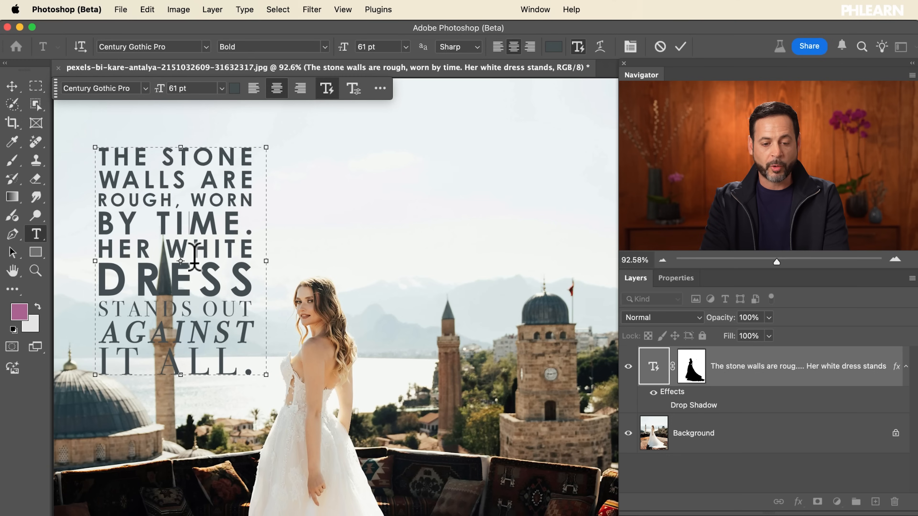
{"action": "left_click_drag", "start_coordinate": [198, 272], "coordinate": [465, 200]}
{"action": "left_click_drag", "start_coordinate": [537, 324], "coordinate": [609, 256]}
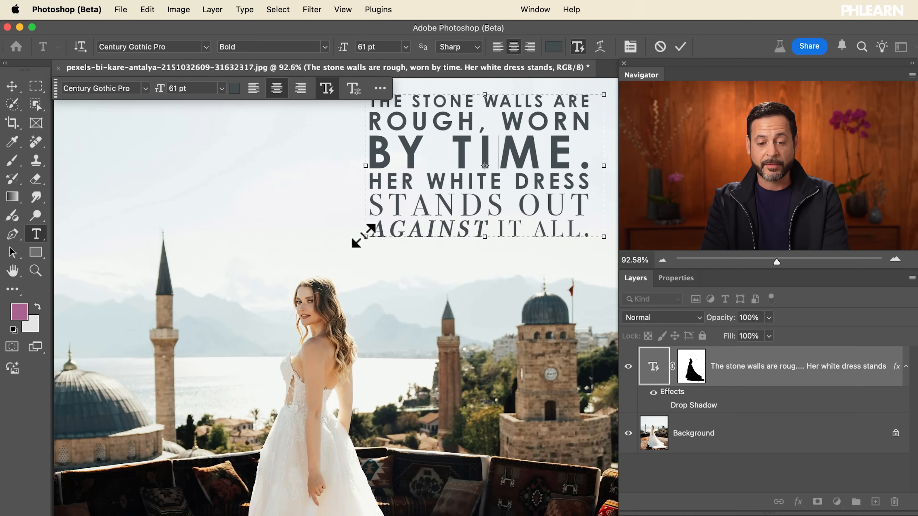
{"action": "left_click_drag", "start_coordinate": [364, 235], "coordinate": [190, 242]}
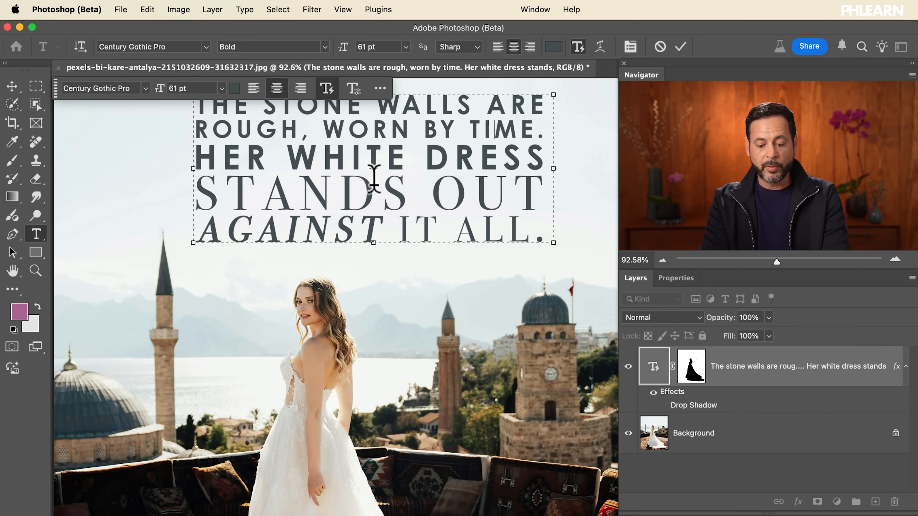
{"action": "left_click_drag", "start_coordinate": [374, 182], "coordinate": [351, 198]}
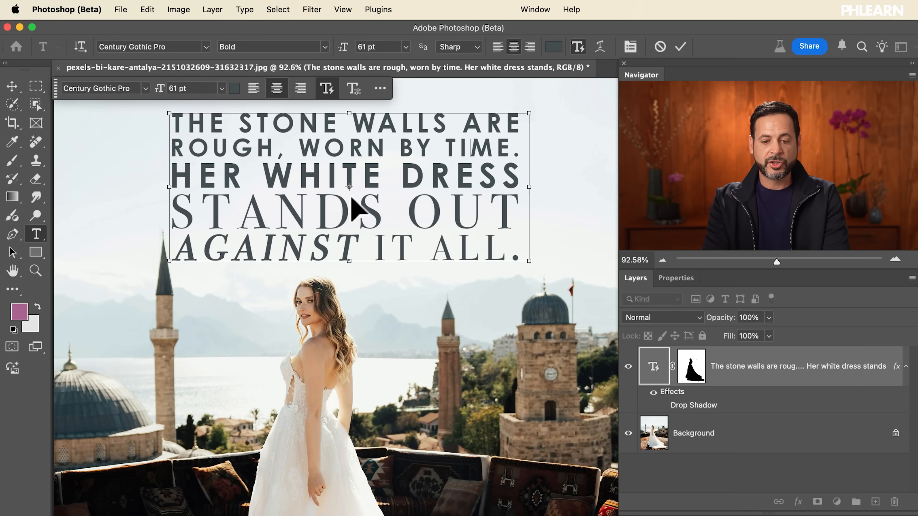
{"action": "key", "text": "super+Return"}
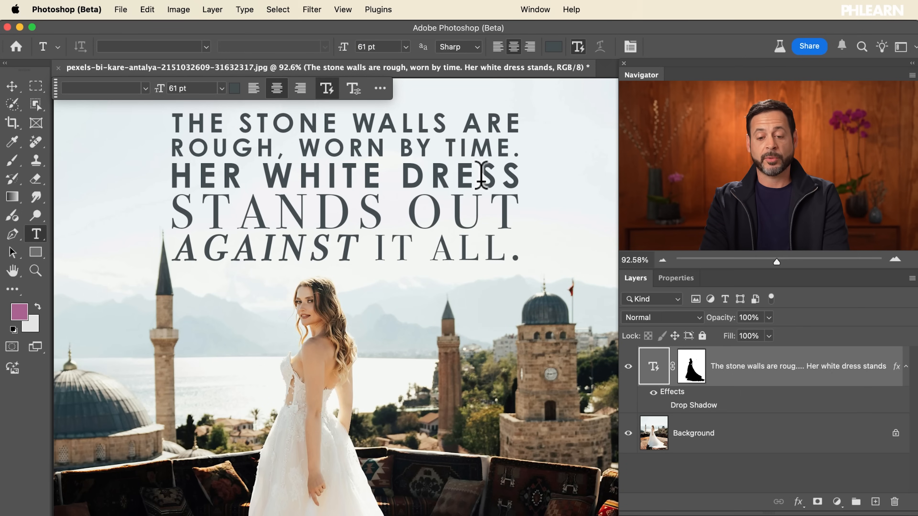
Put the word "DRESS" on its own line with line breaks, narrow the text box to five lines and commit it
{"action": "left_click", "coordinate": [409, 173]}
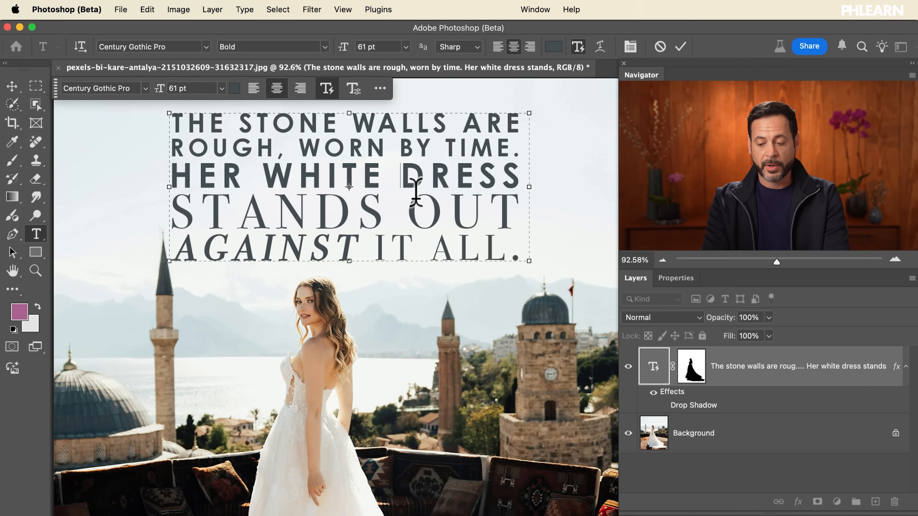
{"action": "key", "text": "Return"}
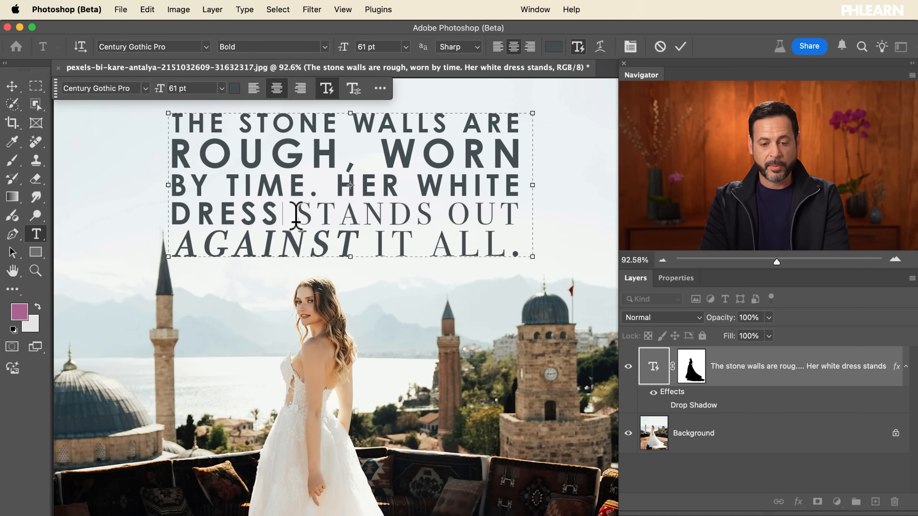
{"action": "key", "text": "Return"}
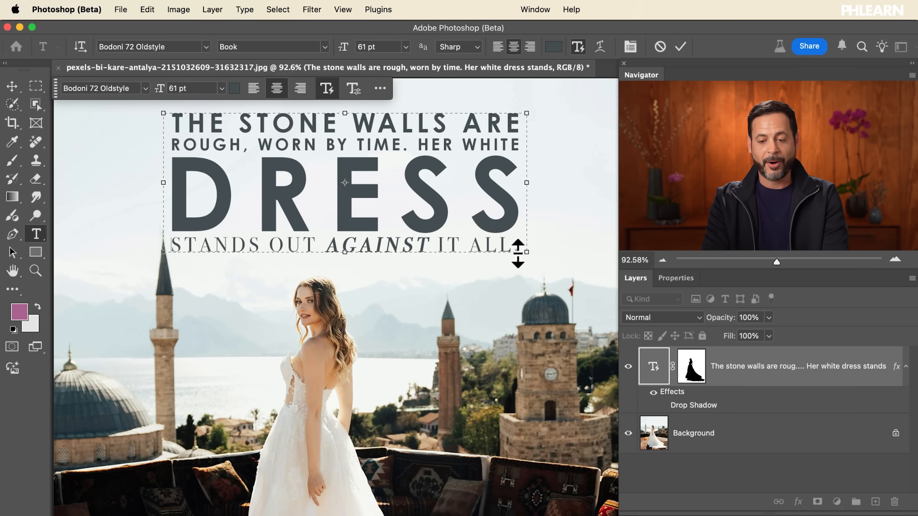
{"action": "left_click_drag", "start_coordinate": [526, 253], "coordinate": [466, 256]}
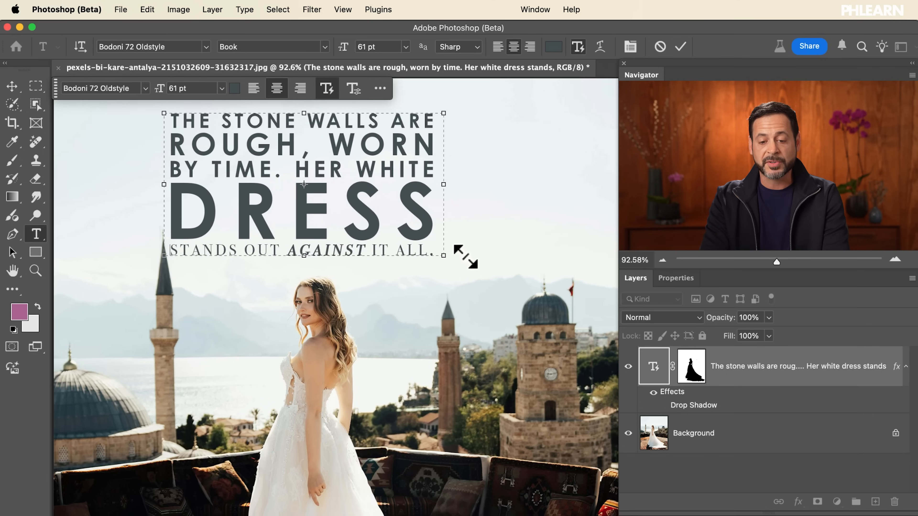
{"action": "left_click", "coordinate": [679, 48]}
Centre the text block horizontally on the whole canvas using the Move tool's alignment, and clear the selection
{"action": "scroll", "coordinate": [419, 290], "scroll_direction": "up", "scroll_amount": 2}
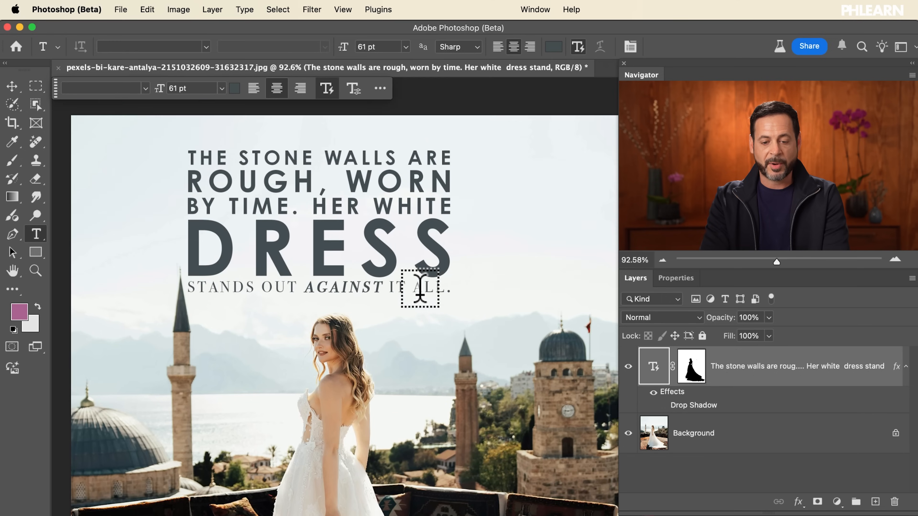
{"action": "scroll", "coordinate": [420, 288], "scroll_direction": "down", "scroll_amount": 3}
{"action": "key", "text": "super+a"}
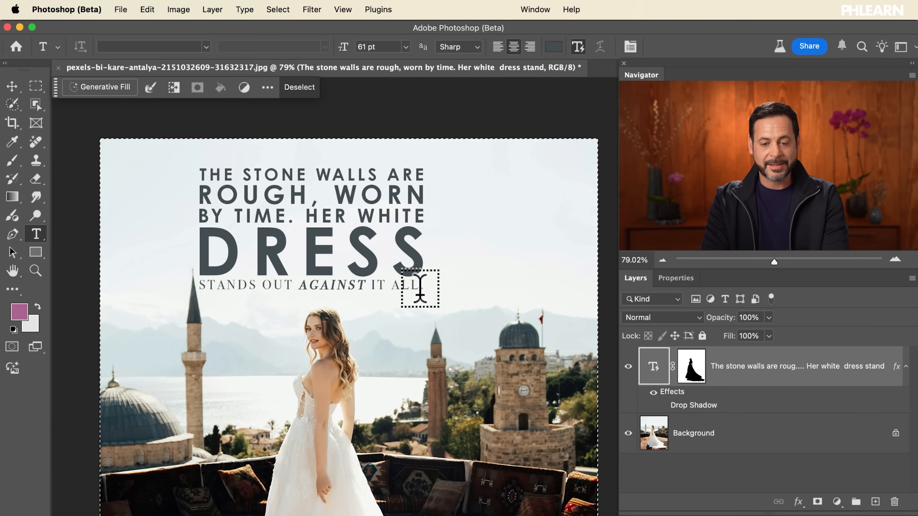
{"action": "left_click", "coordinate": [12, 86]}
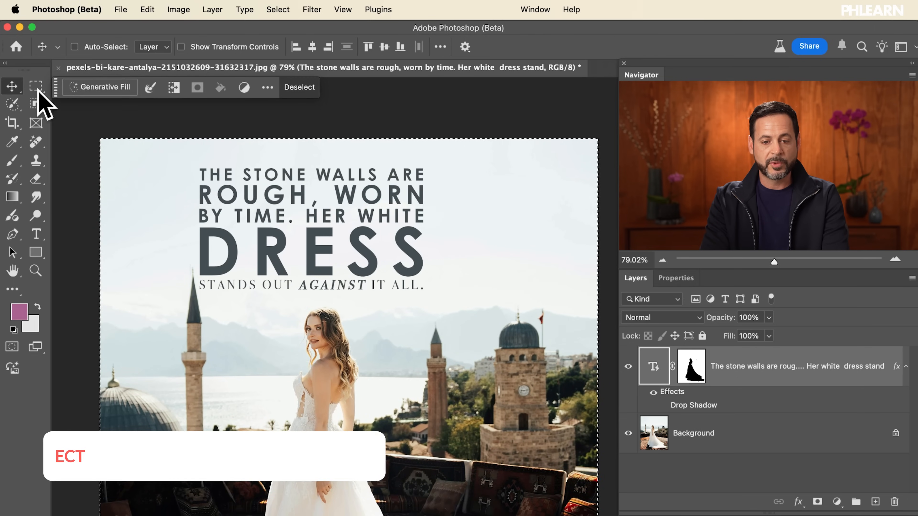
{"action": "left_click", "coordinate": [316, 49]}
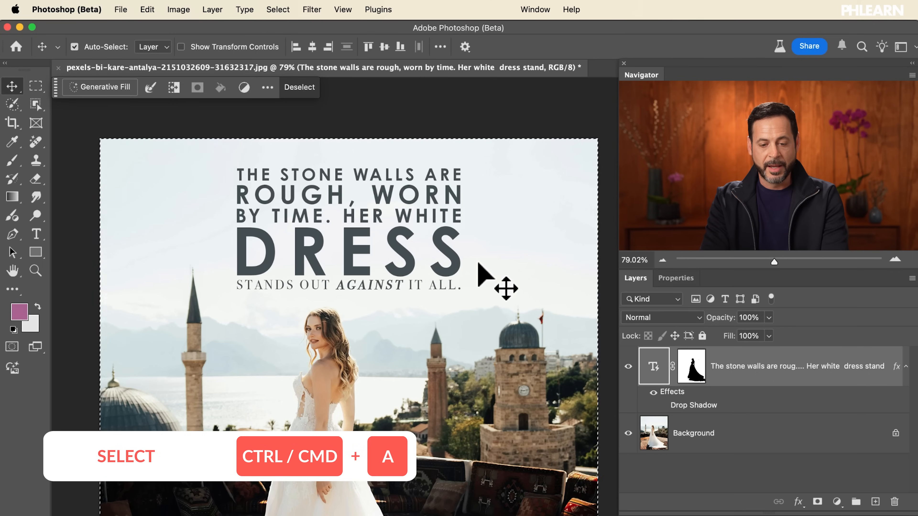
{"action": "key", "text": "super+d"}
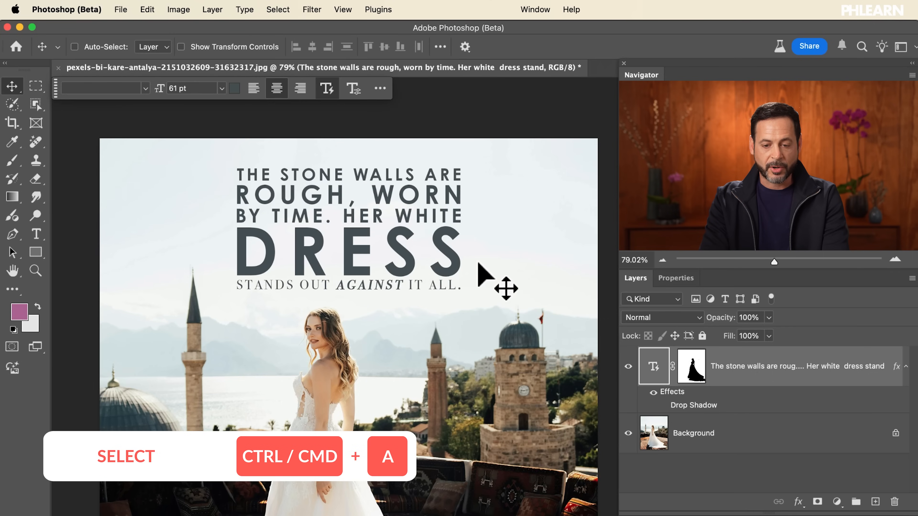
Activate the text block for editing with the Type tool and move it slightly down and to the right in the sky
{"action": "scroll", "coordinate": [350, 185], "scroll_direction": "up", "scroll_amount": 5}
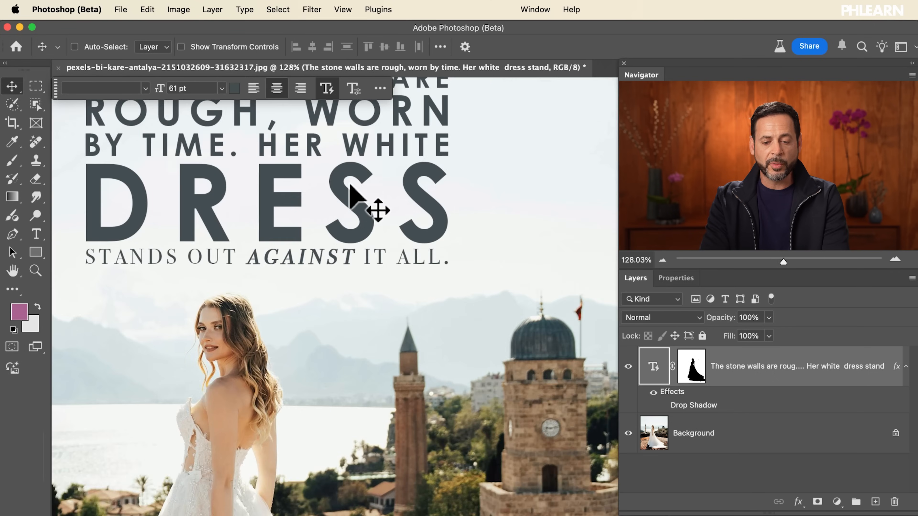
{"action": "scroll", "coordinate": [350, 185], "scroll_direction": "up", "scroll_amount": 4}
{"action": "scroll", "coordinate": [349, 184], "scroll_direction": "left", "scroll_amount": 2}
{"action": "scroll", "coordinate": [349, 185], "scroll_direction": "down", "scroll_amount": 3}
{"action": "scroll", "coordinate": [350, 185], "scroll_direction": "up", "scroll_amount": 1}
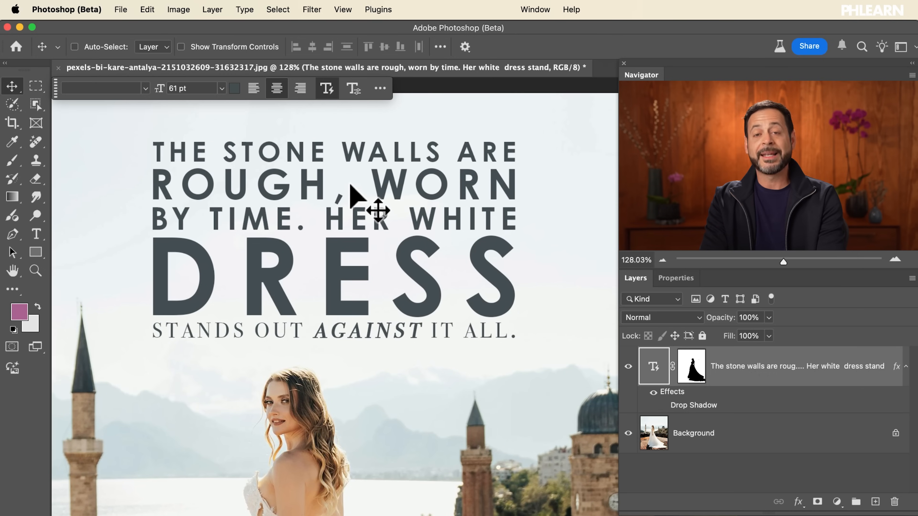
{"action": "key", "text": "t"}
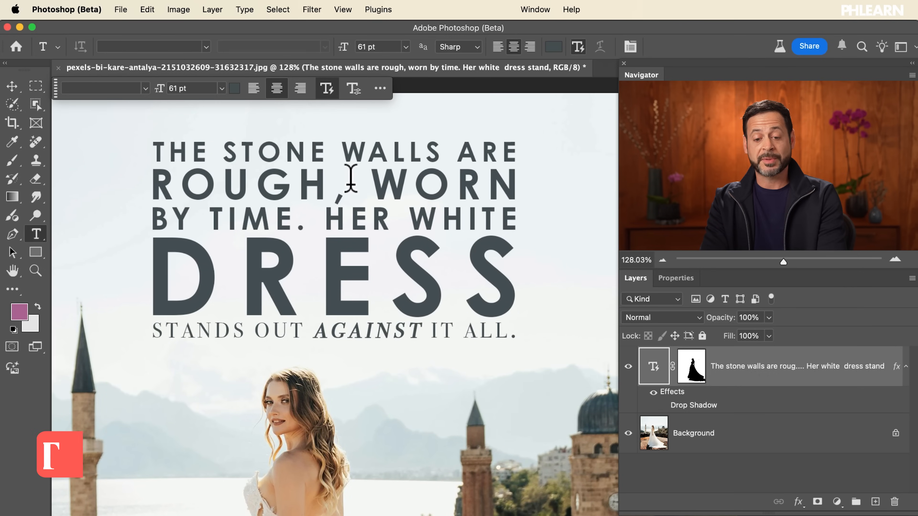
{"action": "left_click", "coordinate": [297, 188]}
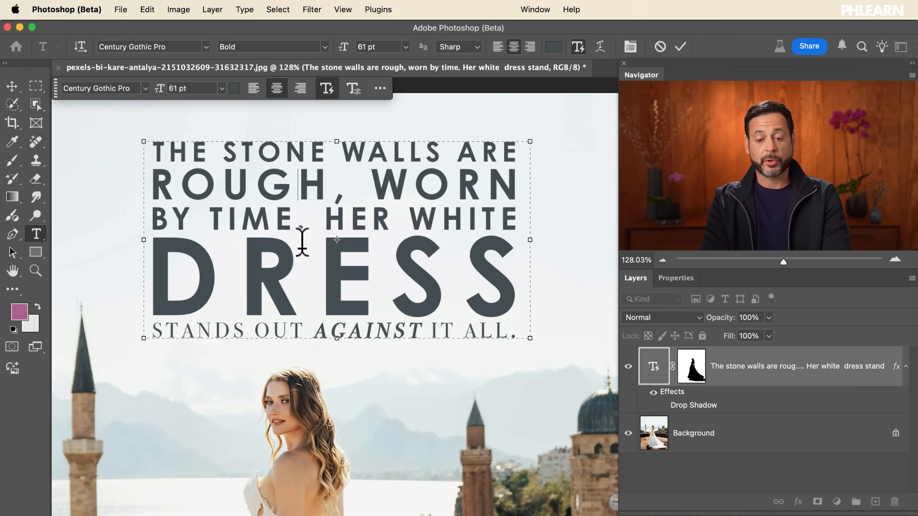
{"action": "left_click_drag", "start_coordinate": [289, 267], "coordinate": [314, 268]}
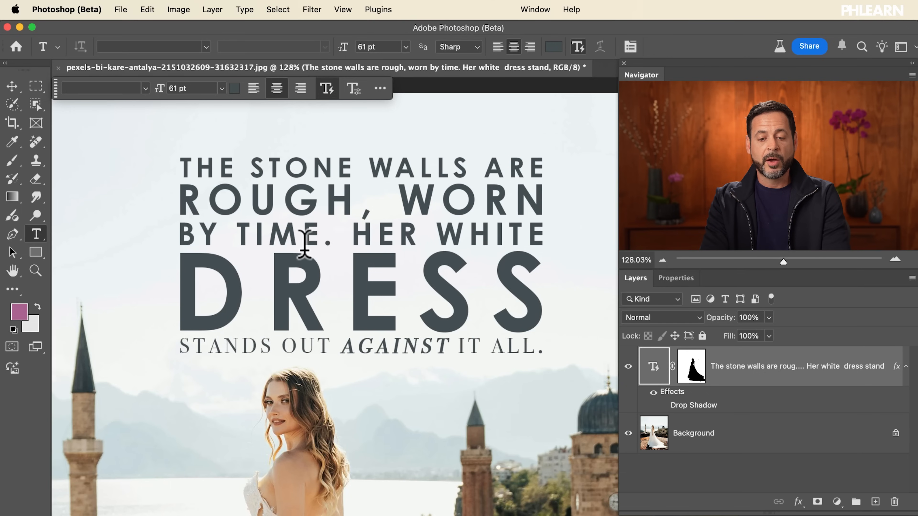
Try enlarging the text box from its lower-right corner, undo the resize, and commit the text edit
{"action": "left_click_drag", "start_coordinate": [553, 367], "coordinate": [580, 381]}
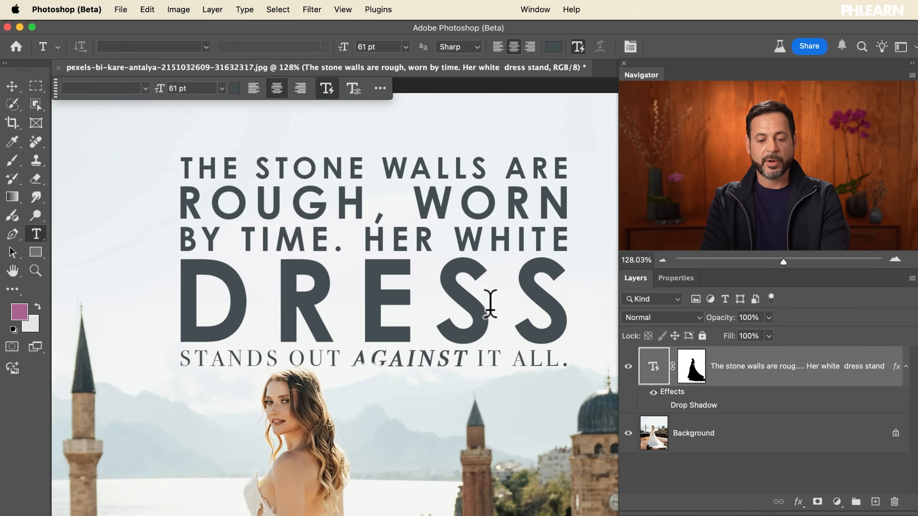
{"action": "key", "text": "super+z"}
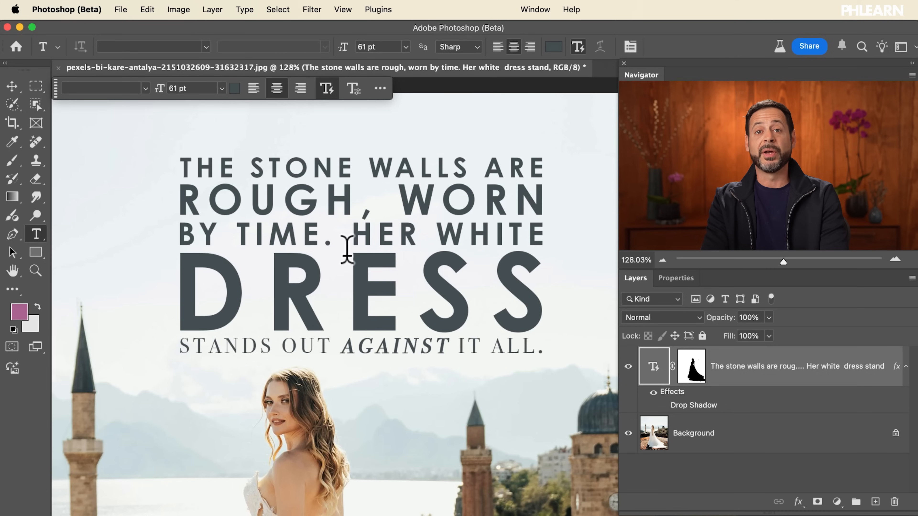
{"action": "scroll", "coordinate": [347, 249], "scroll_direction": "down", "scroll_amount": 4}
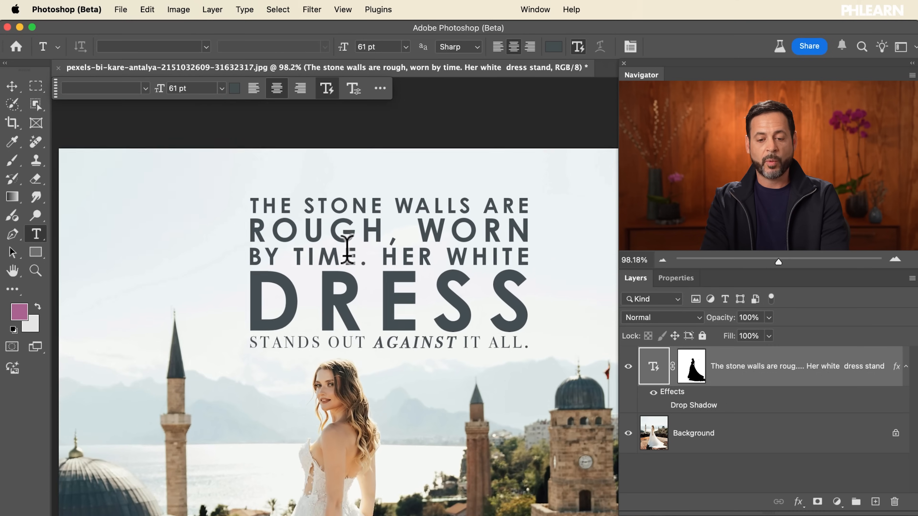
{"action": "scroll", "coordinate": [347, 250], "scroll_direction": "right", "scroll_amount": 1}
{"action": "scroll", "coordinate": [347, 250], "scroll_direction": "up", "scroll_amount": 3}
{"action": "scroll", "coordinate": [346, 250], "scroll_direction": "up", "scroll_amount": 2}
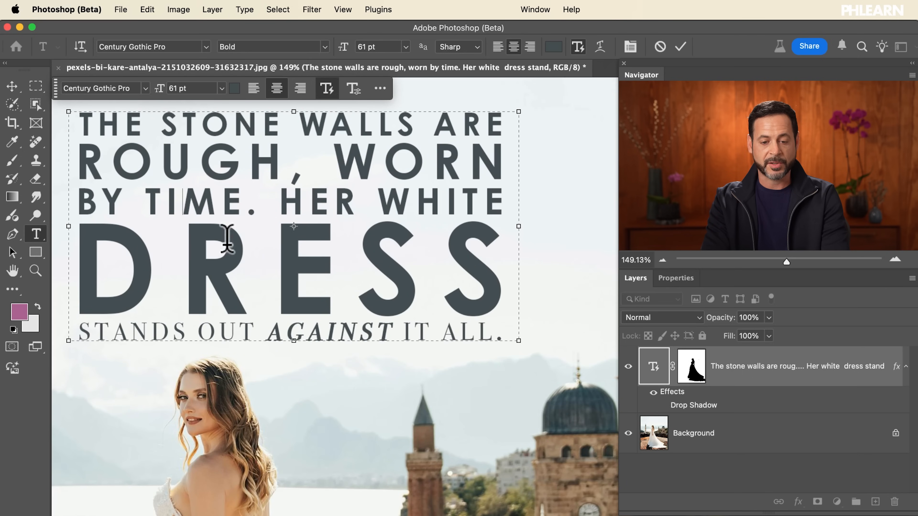
{"action": "scroll", "coordinate": [298, 213], "scroll_direction": "up", "scroll_amount": 2}
{"action": "scroll", "coordinate": [298, 214], "scroll_direction": "left", "scroll_amount": 1}
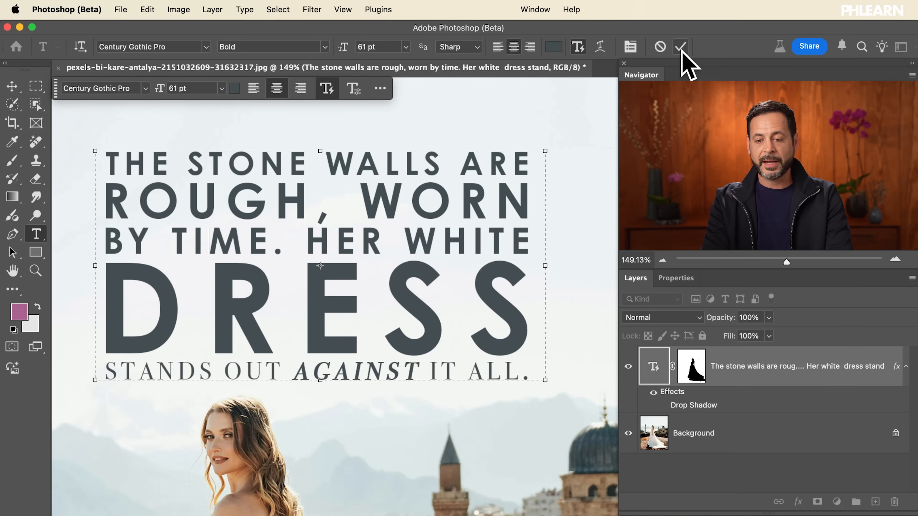
{"action": "left_click", "coordinate": [681, 47]}
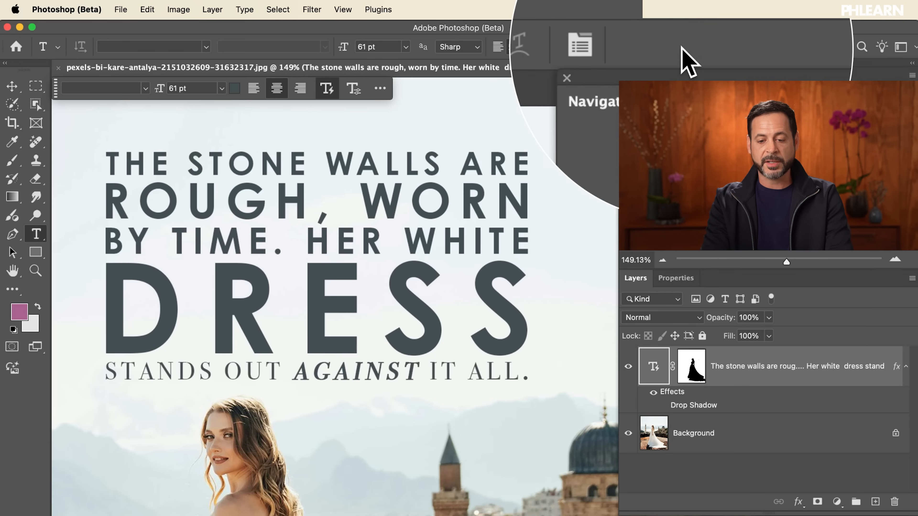
{"action": "scroll", "coordinate": [422, 238], "scroll_direction": "down", "scroll_amount": 3}
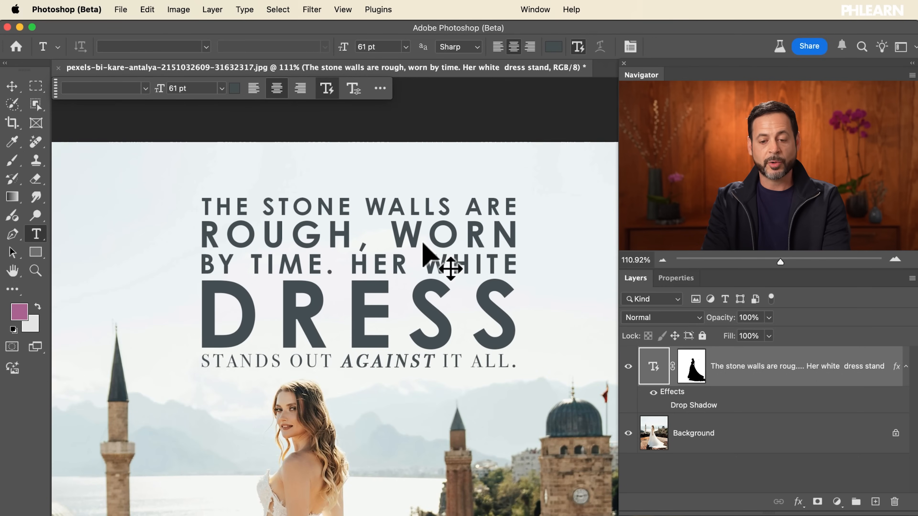
{"action": "key", "text": "super+t"}
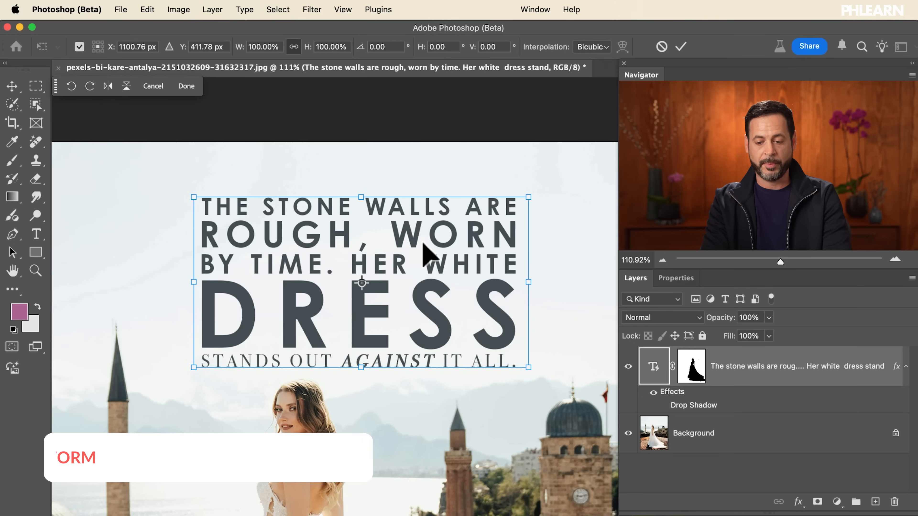
{"action": "mouse_move", "coordinate": [528, 367]}
{"action": "left_mouse_down"}
{"action": "mouse_move", "coordinate": [383, 302]}
{"action": "mouse_move", "coordinate": [297, 248]}
{"action": "mouse_move", "coordinate": [522, 359]}
{"action": "mouse_move", "coordinate": [495, 351]}
{"action": "mouse_move", "coordinate": [553, 369]}
{"action": "mouse_move", "coordinate": [477, 332]}
{"action": "mouse_move", "coordinate": [475, 356]}
{"action": "mouse_move", "coordinate": [600, 417]}
{"action": "mouse_move", "coordinate": [448, 334]}
{"action": "mouse_move", "coordinate": [616, 432]}
{"action": "mouse_move", "coordinate": [512, 373]}
{"action": "mouse_move", "coordinate": [533, 374]}
{"action": "left_mouse_up"}
{"action": "key", "text": "Escape"}
Move the text block with the Move tool into the upper-left part of the sky, beside the bride's head
{"action": "scroll", "coordinate": [533, 373], "scroll_direction": "down", "scroll_amount": 4}
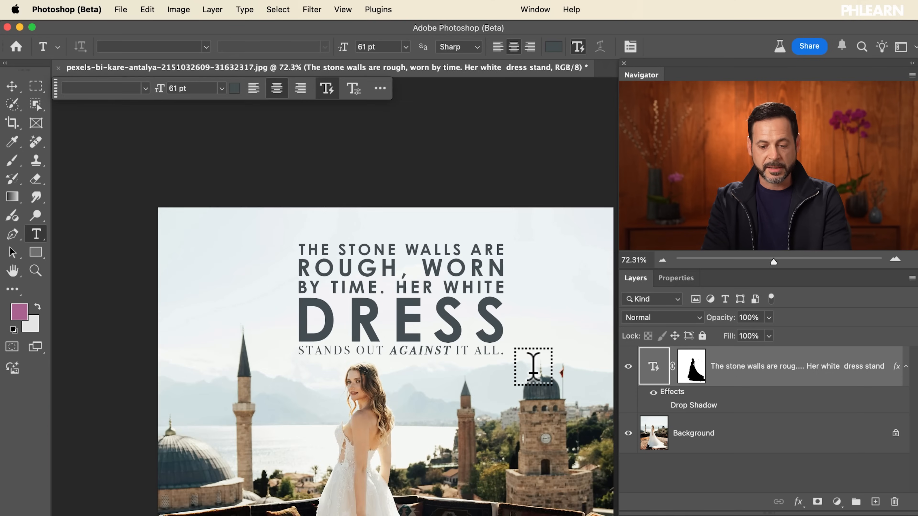
{"action": "scroll", "coordinate": [533, 374], "scroll_direction": "down", "scroll_amount": 4}
{"action": "scroll", "coordinate": [533, 366], "scroll_direction": "right", "scroll_amount": 2}
{"action": "scroll", "coordinate": [533, 365], "scroll_direction": "up", "scroll_amount": 1}
{"action": "key", "text": "v"}
{"action": "left_click_drag", "start_coordinate": [410, 236], "coordinate": [291, 215]}
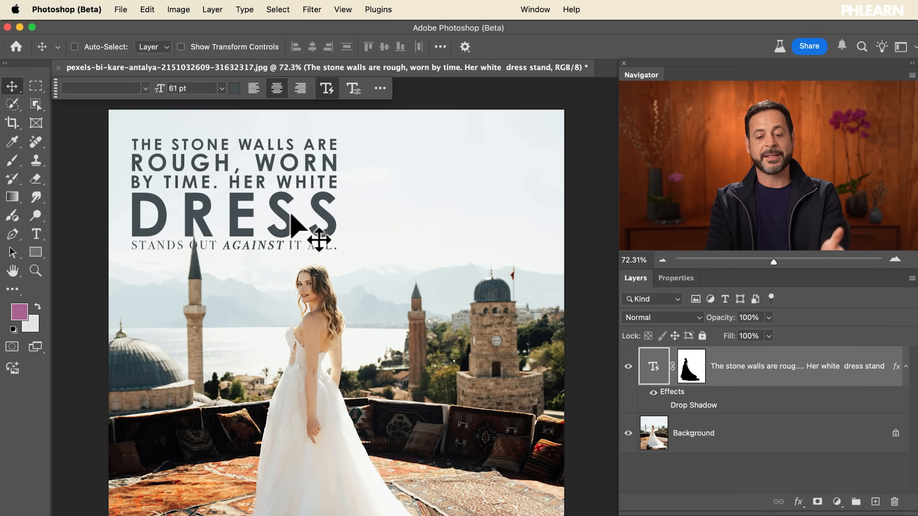
{"action": "scroll", "coordinate": [291, 216], "scroll_direction": "right", "scroll_amount": 2}
{"action": "scroll", "coordinate": [291, 216], "scroll_direction": "down", "scroll_amount": 1}
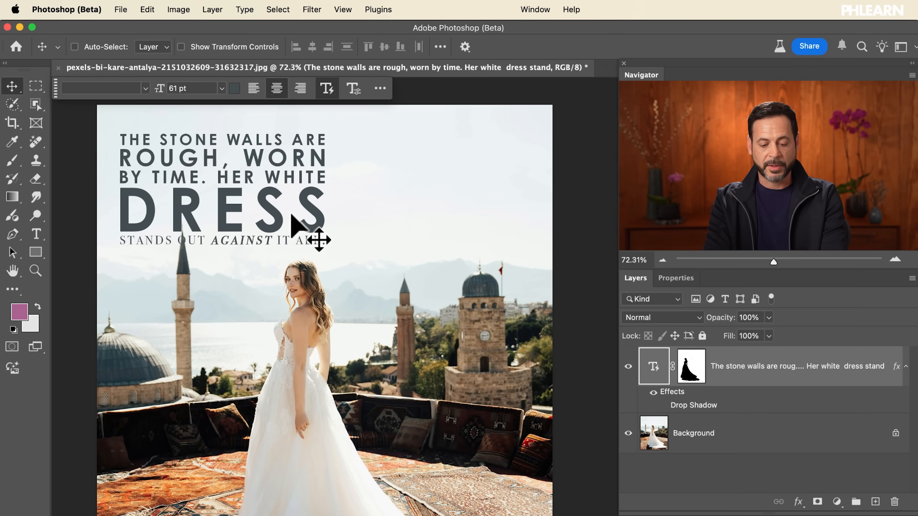
Select the whole canvas, align the text block to its horizontal and vertical centres, and clear the selection
{"action": "key", "text": "super+a"}
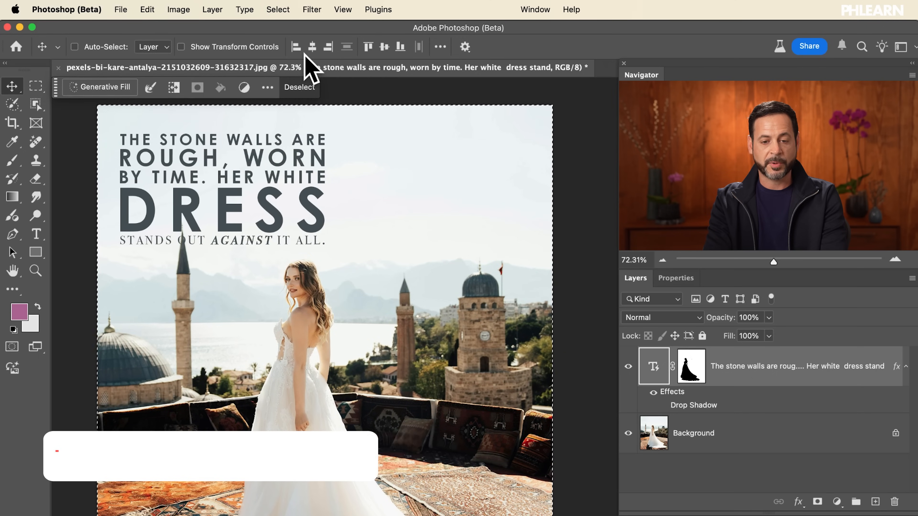
{"action": "left_click", "coordinate": [312, 48]}
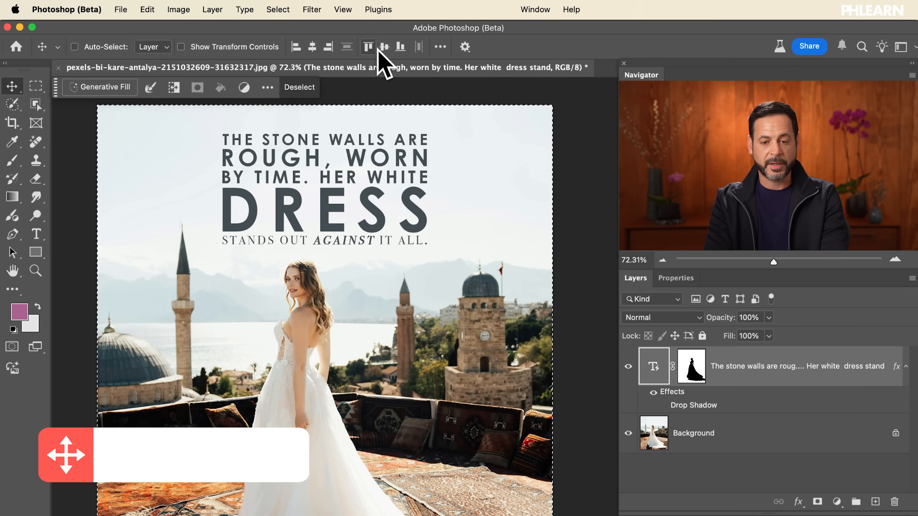
{"action": "left_click", "coordinate": [384, 47]}
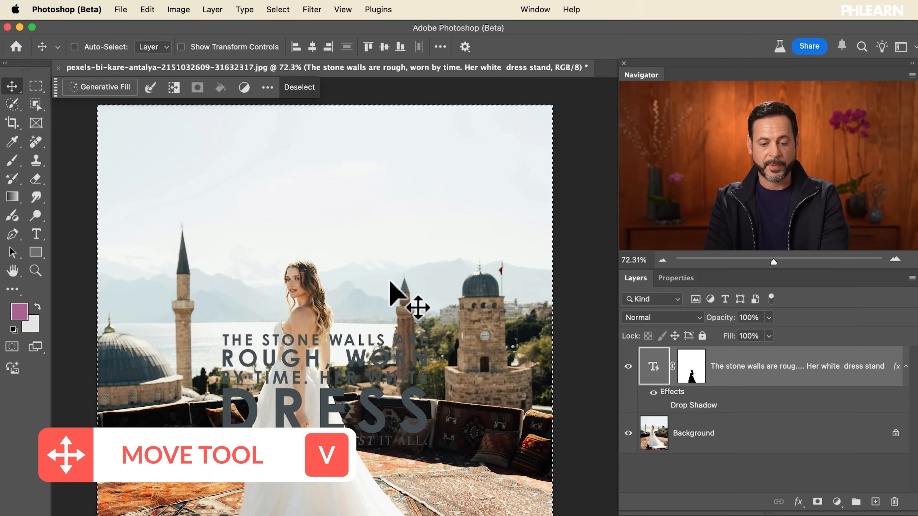
{"action": "key", "text": "super+d"}
Enlarge the text block with Free Transform to about 100 pt and move it up until its lower lines overlap the bride's head
{"action": "key", "text": "super+t"}
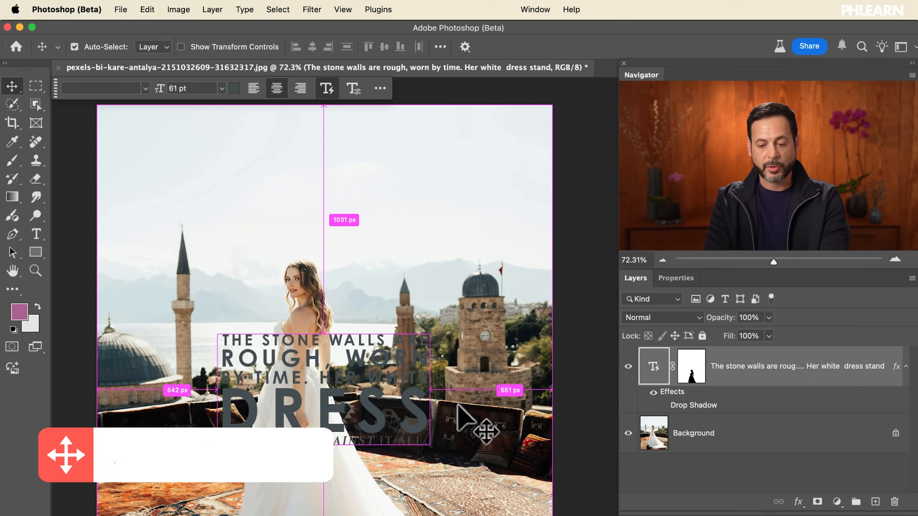
{"action": "left_click_drag", "start_coordinate": [434, 334], "coordinate": [504, 298]}
{"action": "left_click_drag", "start_coordinate": [433, 376], "coordinate": [426, 203]}
{"action": "key", "text": "Return"}
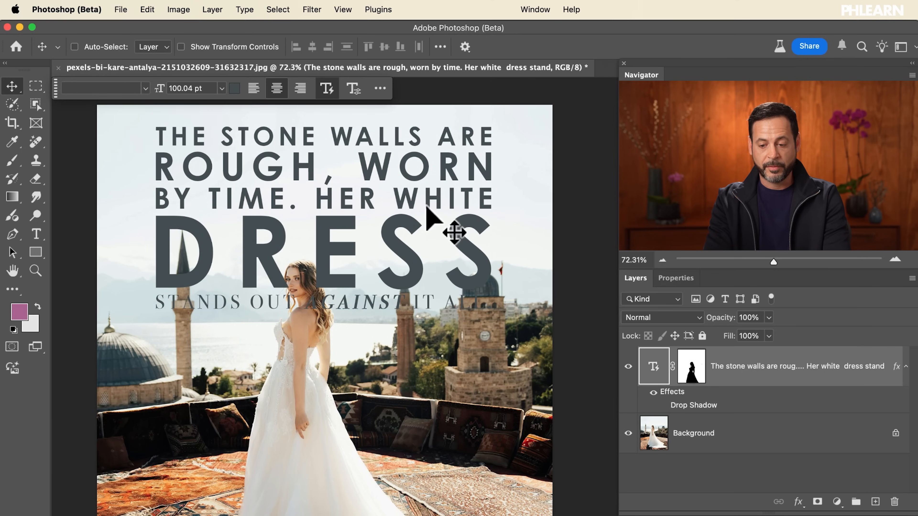
Select the bride on the Background layer with Select Subject, fill that selection with black on the text layer's mask, and deselect
{"action": "scroll", "coordinate": [380, 257], "scroll_direction": "up", "scroll_amount": 6}
{"action": "scroll", "coordinate": [378, 256], "scroll_direction": "left", "scroll_amount": 4}
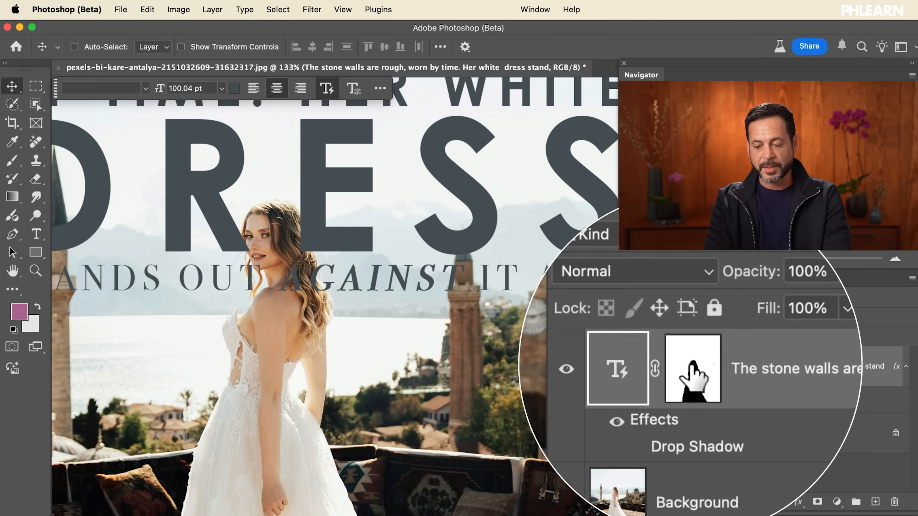
{"action": "left_click", "coordinate": [671, 429]}
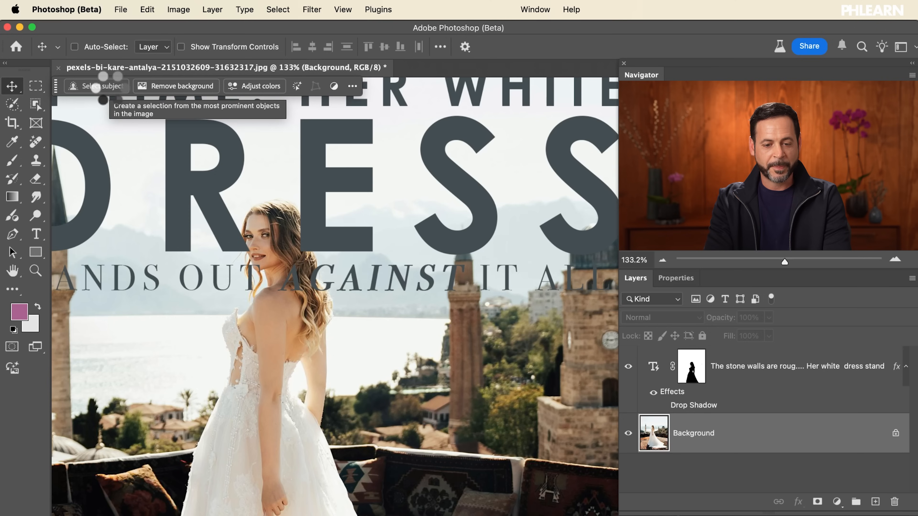
{"action": "left_click", "coordinate": [96, 87]}
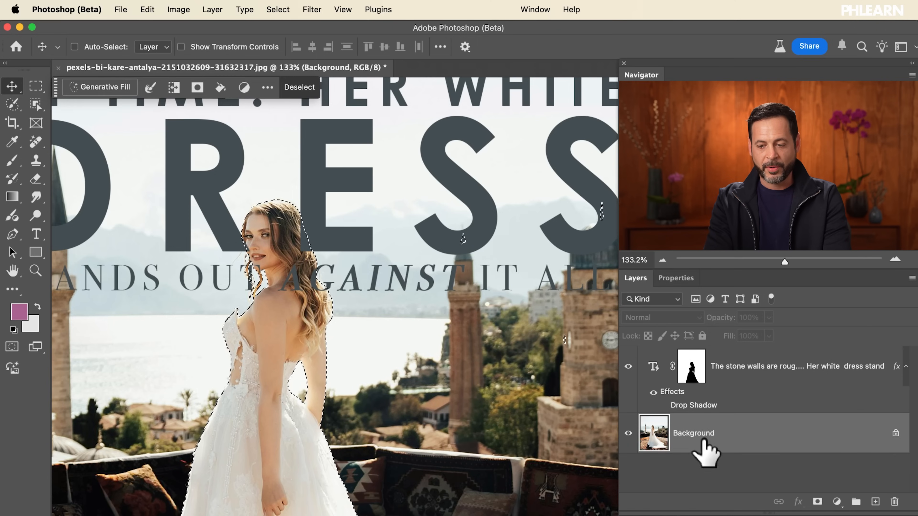
{"action": "left_click", "coordinate": [690, 367]}
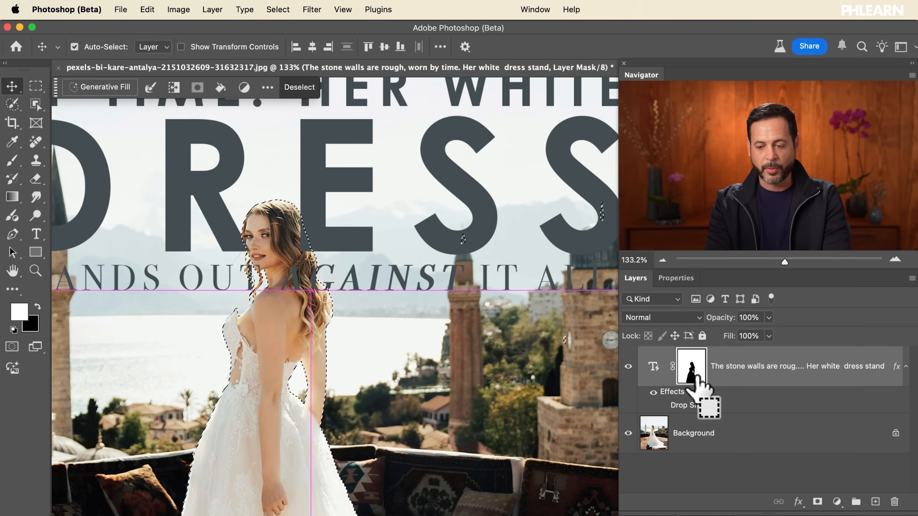
{"action": "key", "text": "super+BackSpace"}
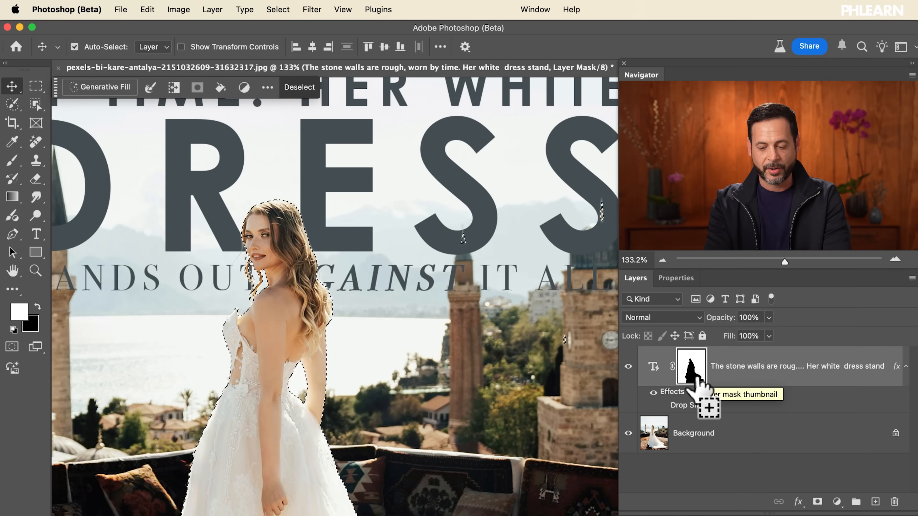
{"action": "key", "text": "super+d"}
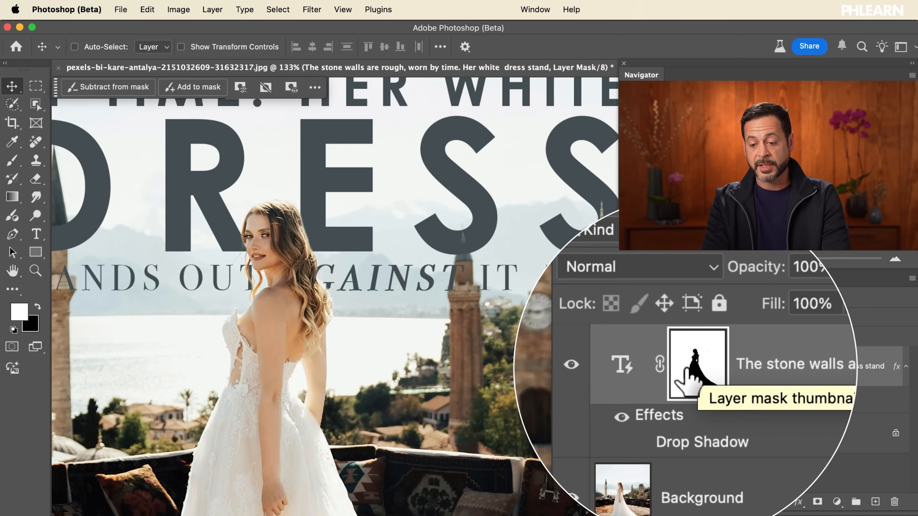
Unlink the layer mask from the text layer, target the text itself, and move the text block independently behind the bride
{"action": "left_click", "coordinate": [672, 366]}
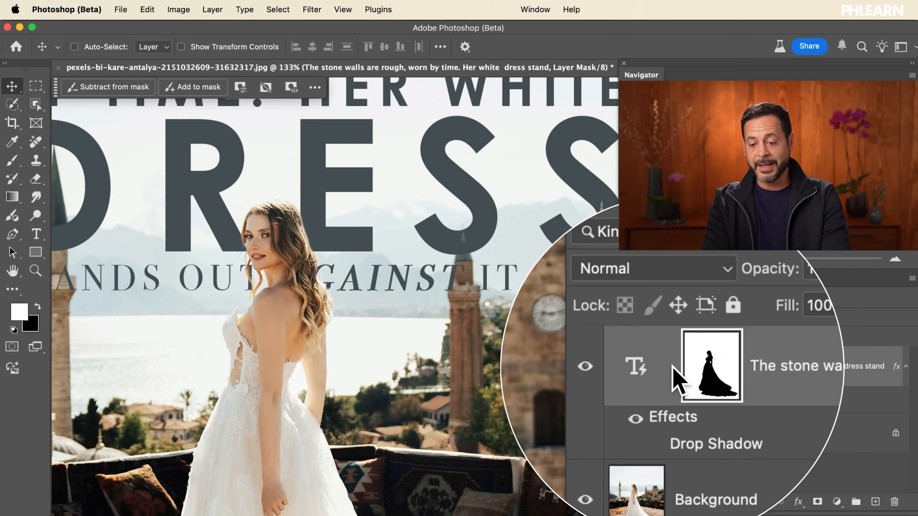
{"action": "left_click", "coordinate": [671, 367]}
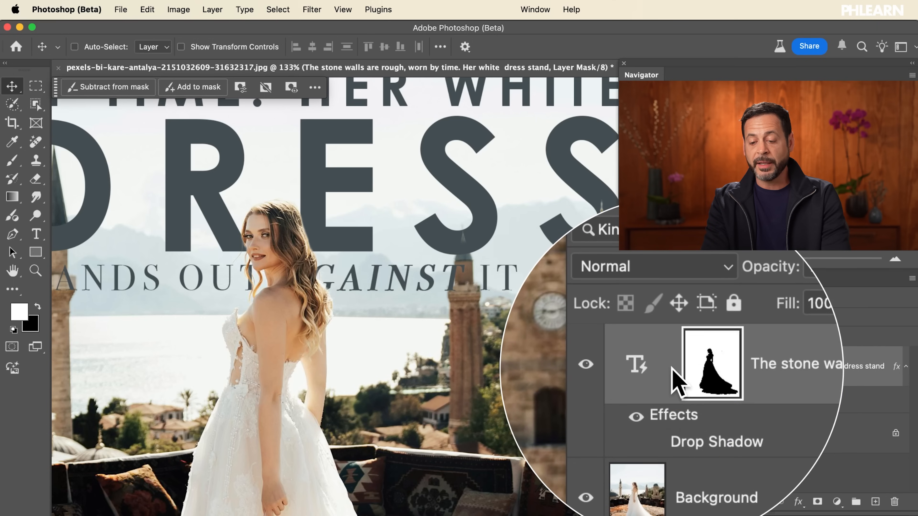
{"action": "left_click", "coordinate": [654, 366]}
{"action": "left_click_drag", "start_coordinate": [432, 217], "coordinate": [509, 346]}
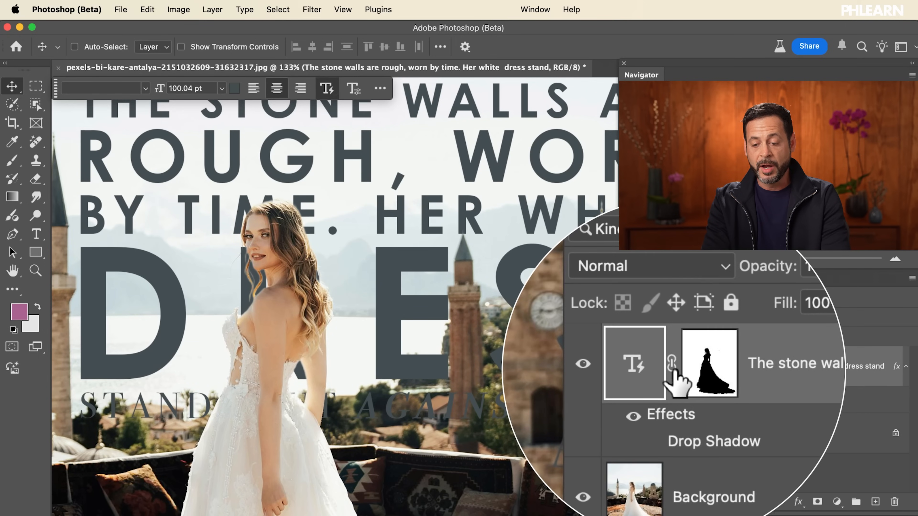
{"action": "left_click_drag", "start_coordinate": [505, 333], "coordinate": [409, 348]}
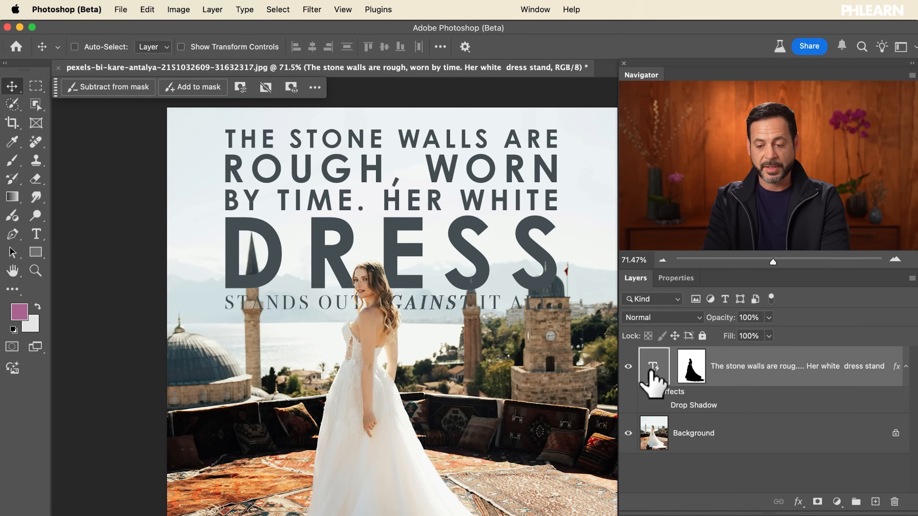
Scale the text block down to about 78 pt with Free Transform and move it up so its last line sits behind her hair
{"action": "key", "text": "super+t"}
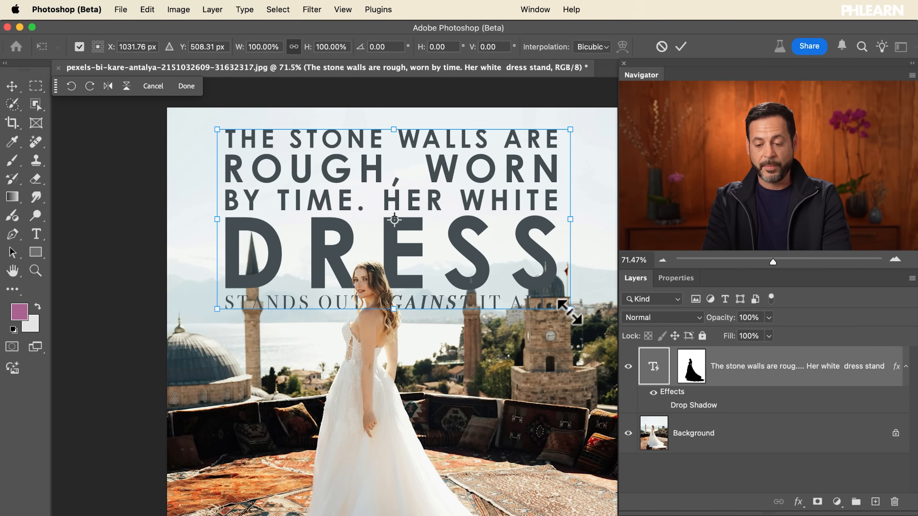
{"action": "left_click_drag", "start_coordinate": [568, 311], "coordinate": [534, 289]}
{"action": "left_click_drag", "start_coordinate": [483, 269], "coordinate": [480, 248]}
{"action": "key", "text": "Return"}
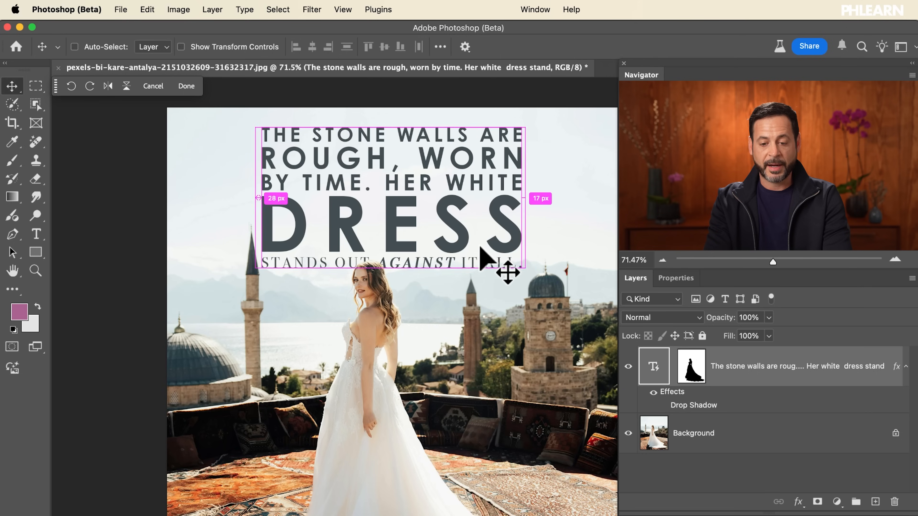
{"action": "scroll", "coordinate": [485, 256], "scroll_direction": "up", "scroll_amount": 5}
{"action": "scroll", "coordinate": [485, 256], "scroll_direction": "up", "scroll_amount": 5}
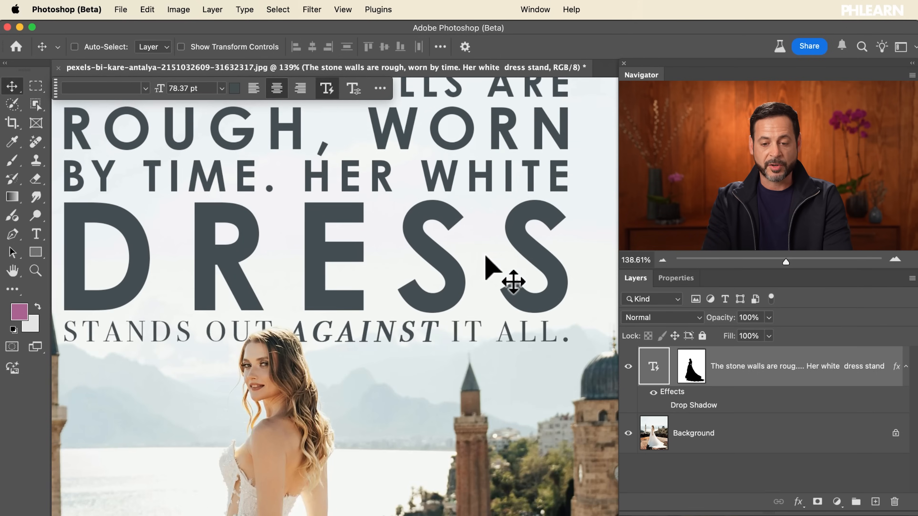
{"action": "scroll", "coordinate": [485, 257], "scroll_direction": "down", "scroll_amount": 1}
{"action": "scroll", "coordinate": [485, 257], "scroll_direction": "down", "scroll_amount": 1}
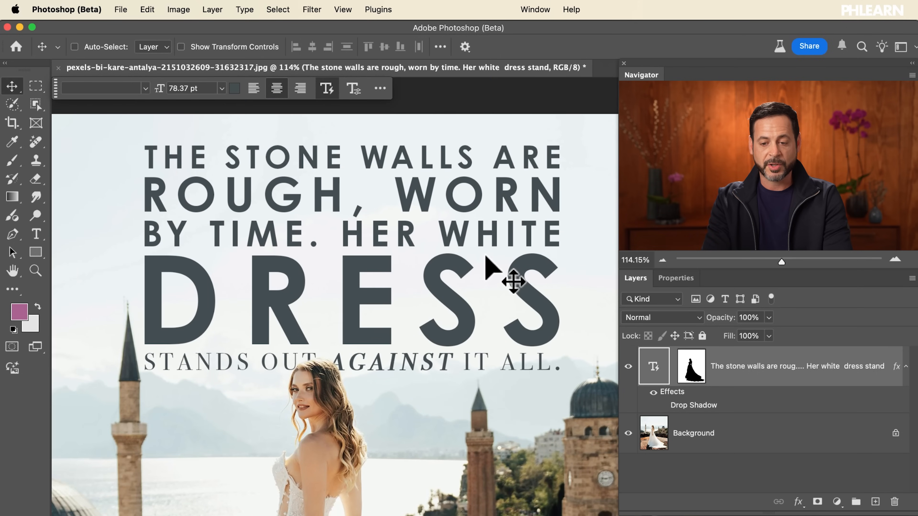